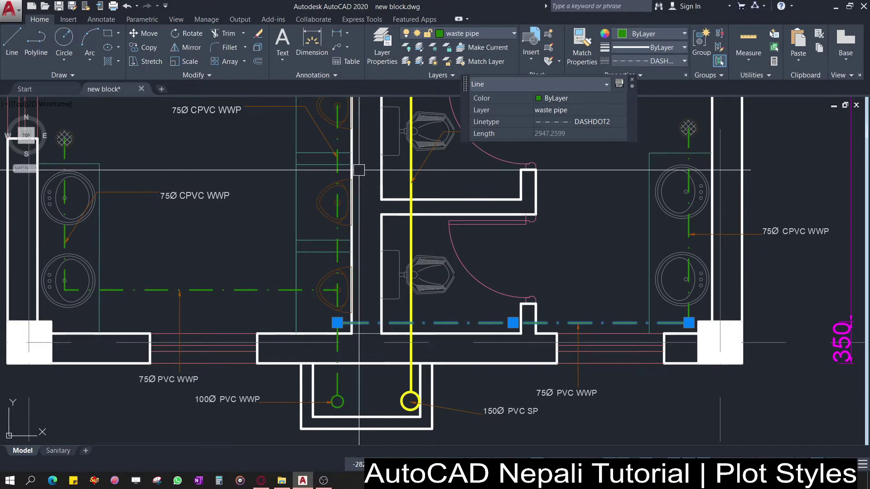
Pan and zoom across the T1/T2 toilets toward the sanitary legend table.
scroll(413, 163, "down", 4)
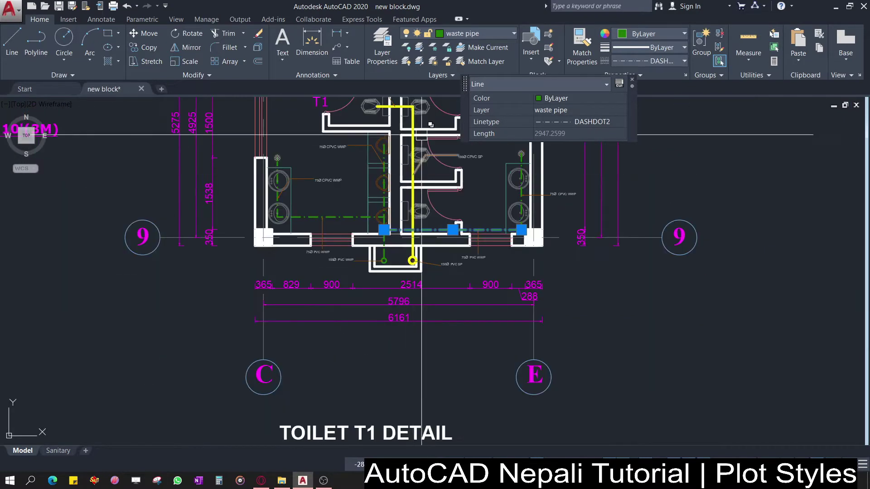
middle_click_drag(418, 162, 422, 259)
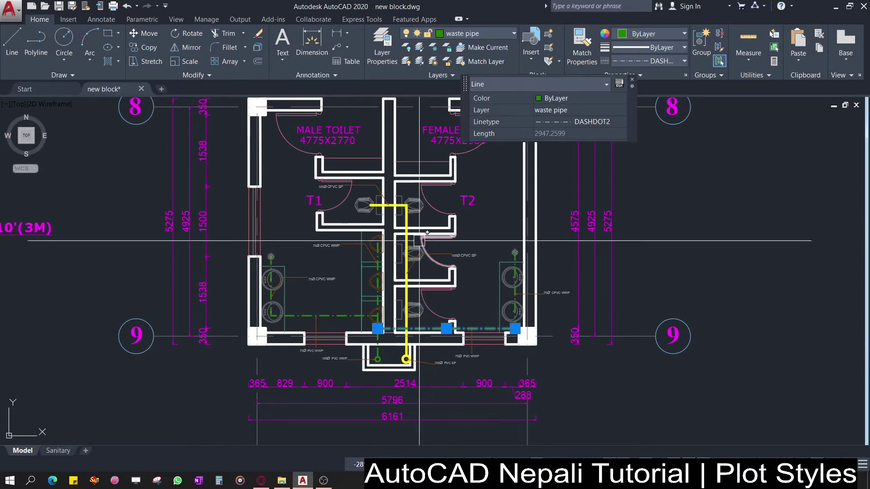
mouse_move(428, 280)
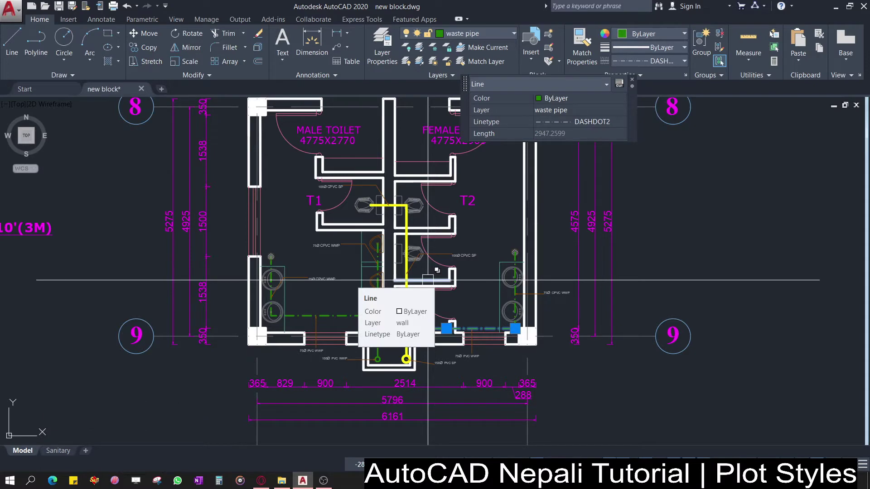
scroll(428, 280, "down", 3)
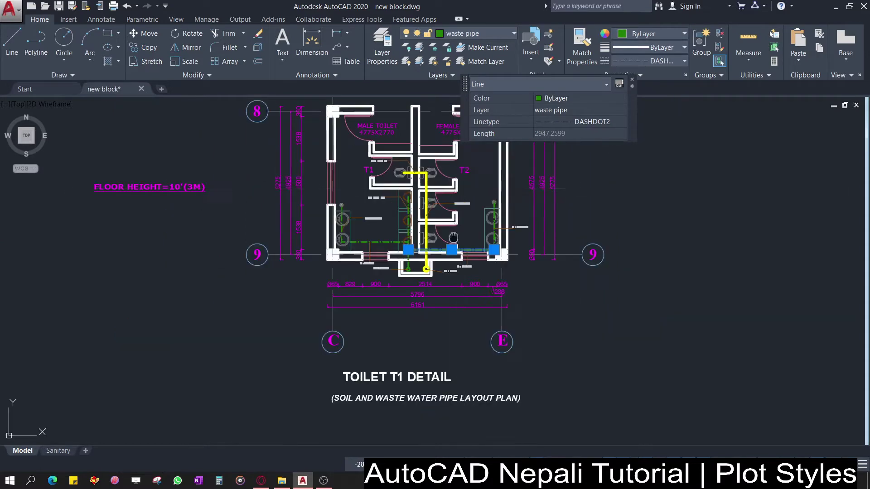
middle_click_drag(457, 419, 498, 267)
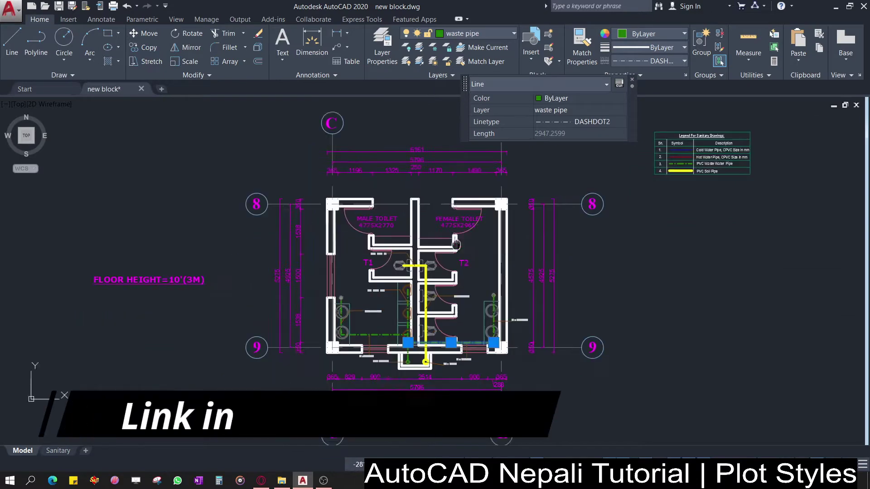
scroll(408, 271, "up", 3)
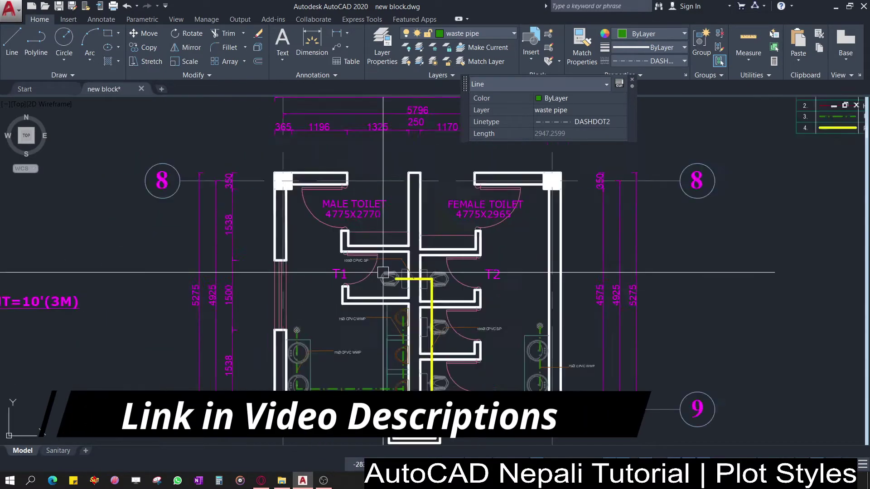
scroll(383, 273, "up", 2)
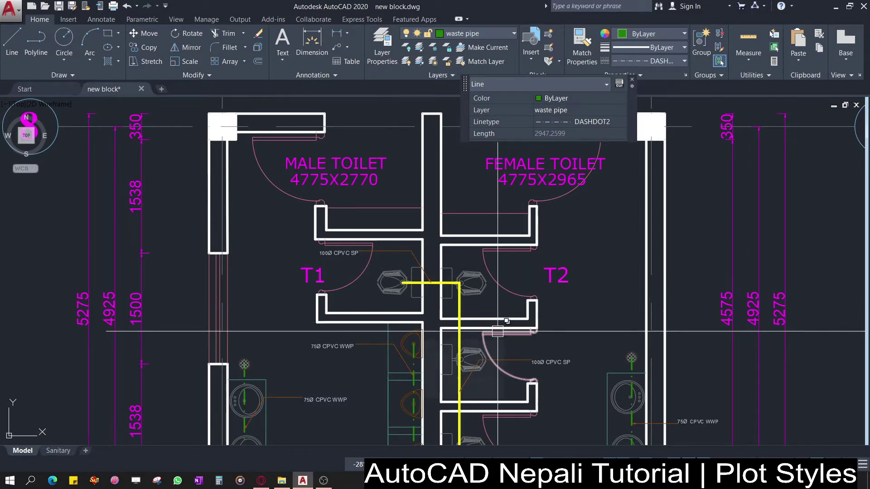
middle_click_drag(511, 354, 514, 393)
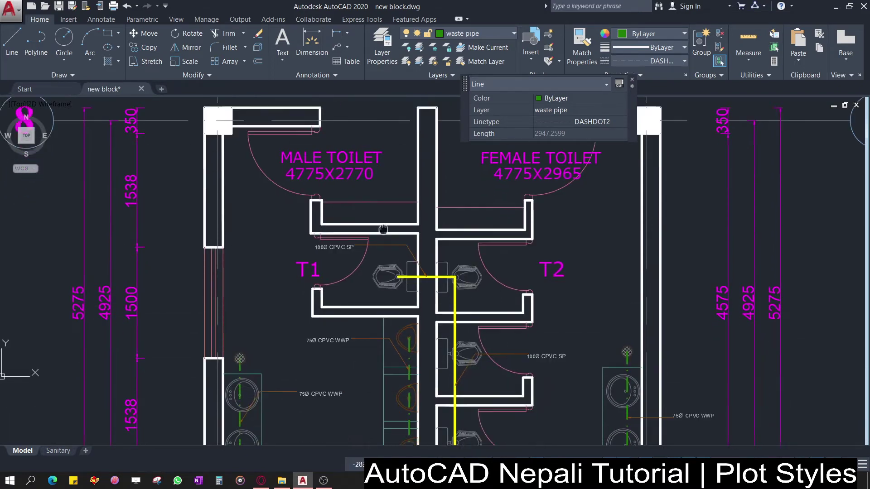
scroll(405, 221, "down", 3)
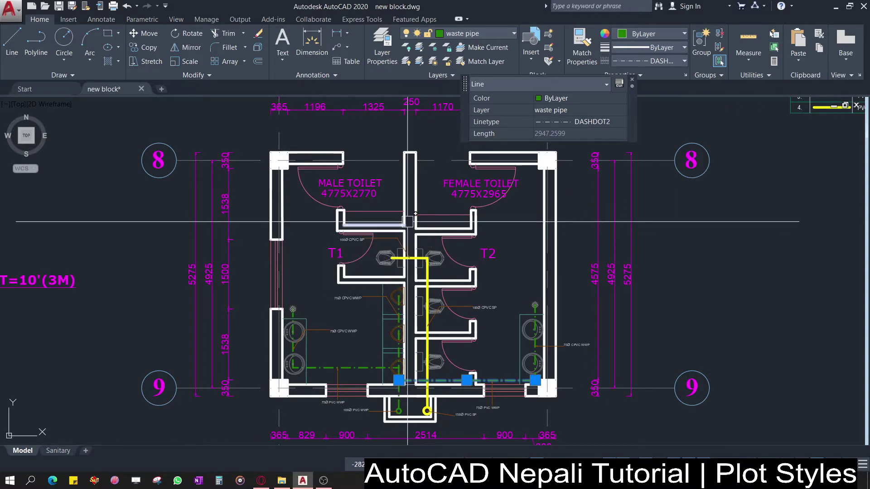
mouse_move(409, 221)
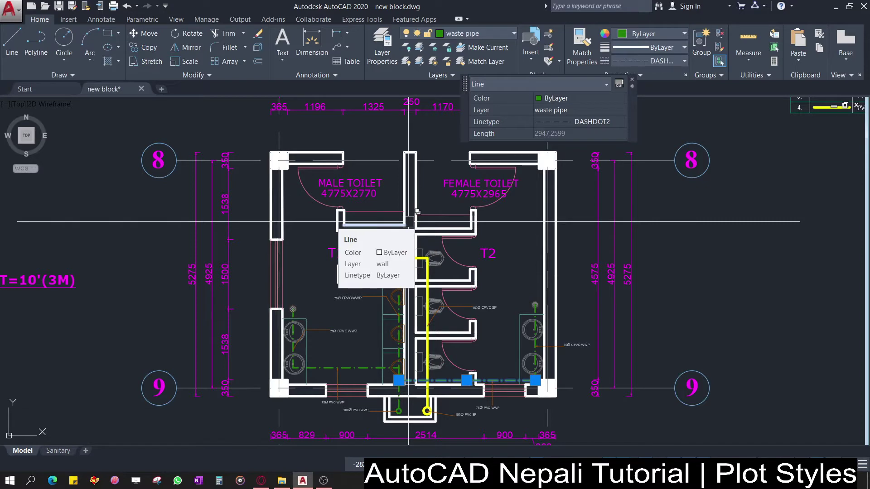
middle_click_drag(410, 222, 150, 372)
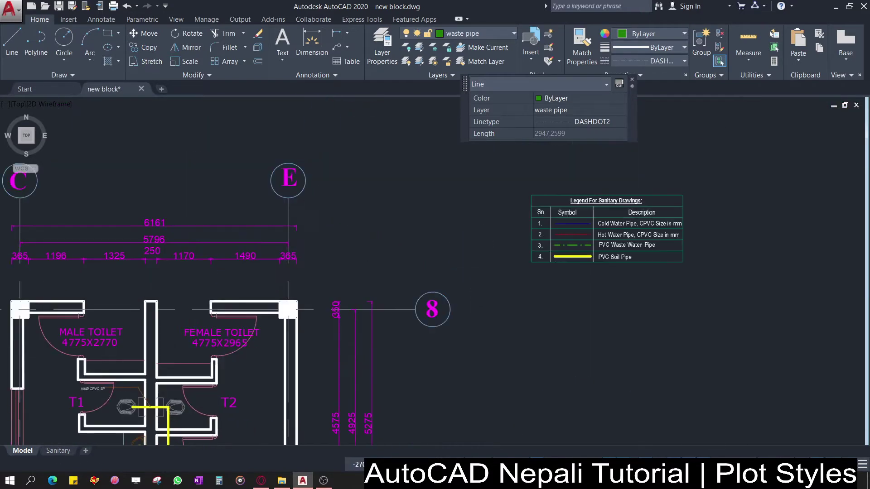
Close the Quick Properties palette and zoom into the legend's pipe colours.
left_click(632, 80)
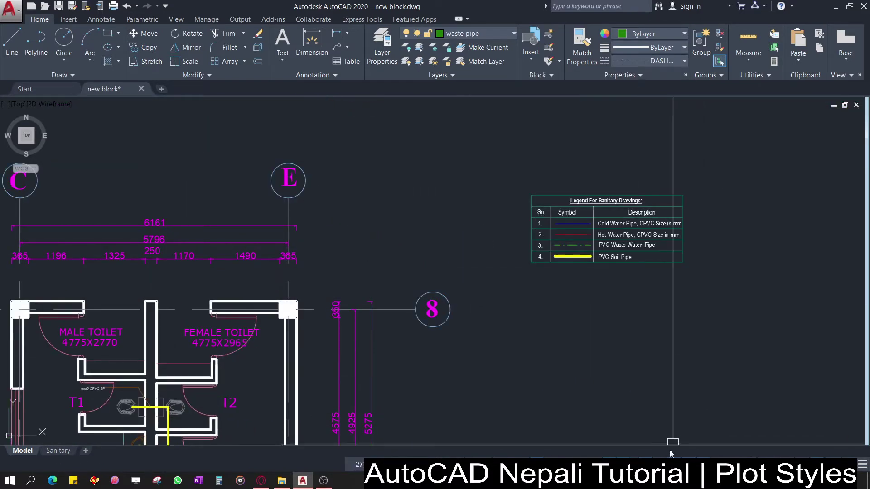
middle_click_drag(550, 294, 560, 276)
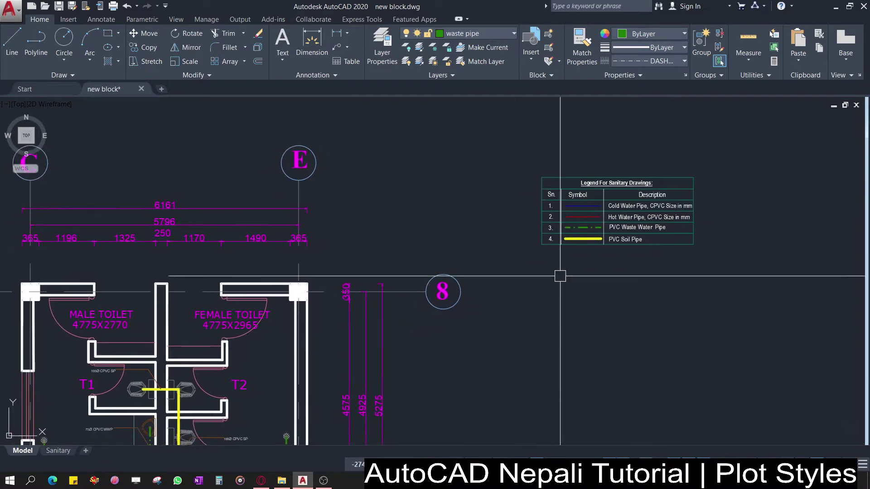
scroll(591, 239, "up", 5)
middle_click_drag(612, 243, 456, 278)
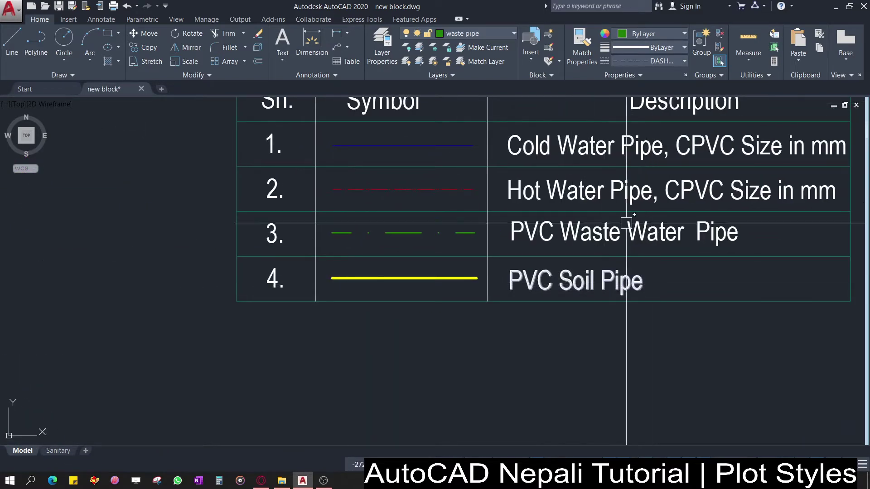
scroll(668, 253, "down", 4)
scroll(606, 239, "up", 4)
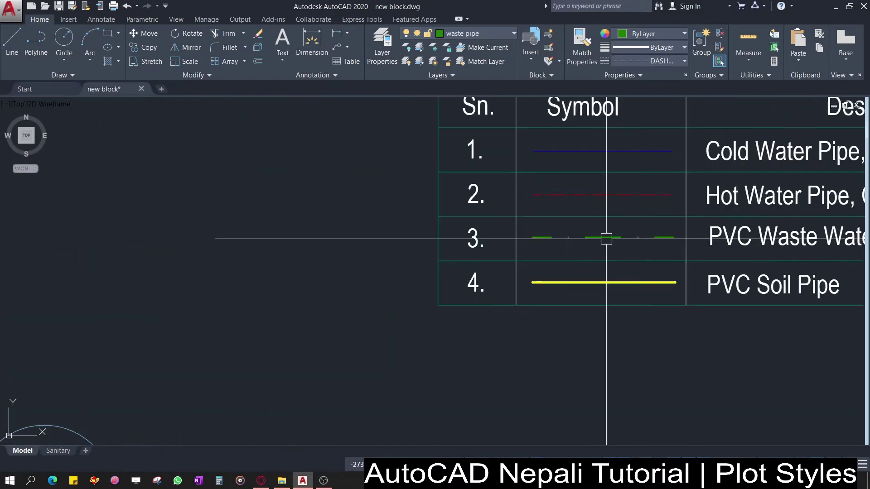
scroll(626, 202, "down", 4)
Zoom back out to the full T1/T2 toilet floor plan.
middle_click_drag(626, 202, 427, 295)
scroll(427, 295, "down", 2)
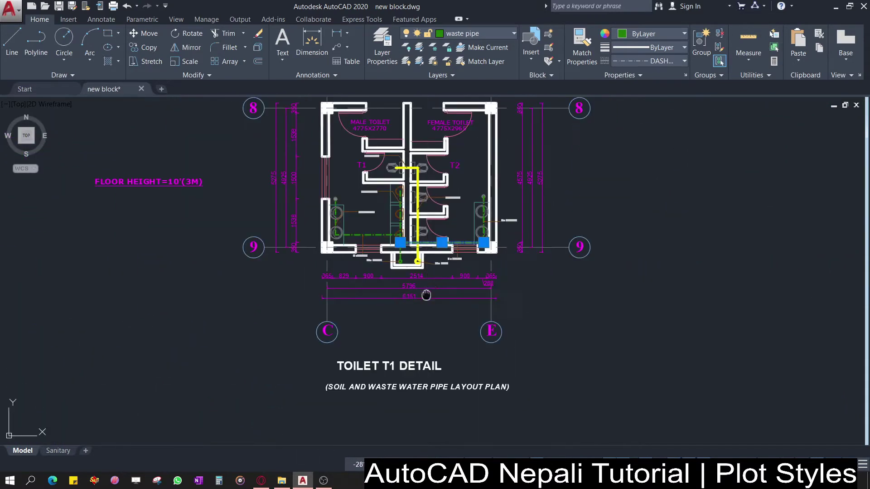
scroll(426, 295, "up", 2)
scroll(385, 292, "up", 2)
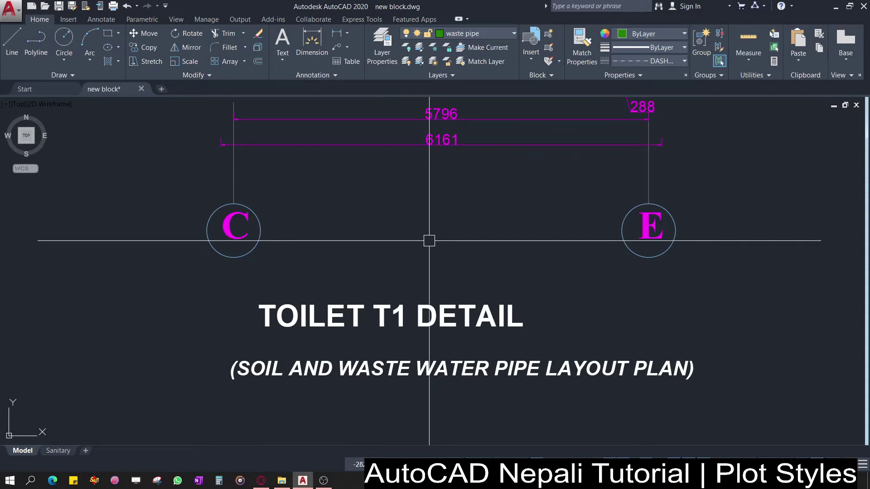
scroll(429, 240, "down", 3)
middle_click_drag(486, 208, 449, 299)
scroll(517, 196, "up", 2)
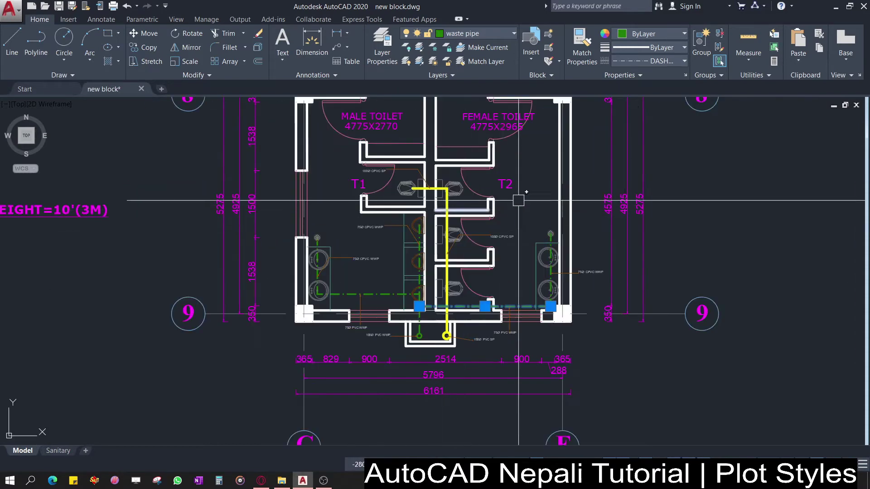
scroll(491, 268, "up", 1)
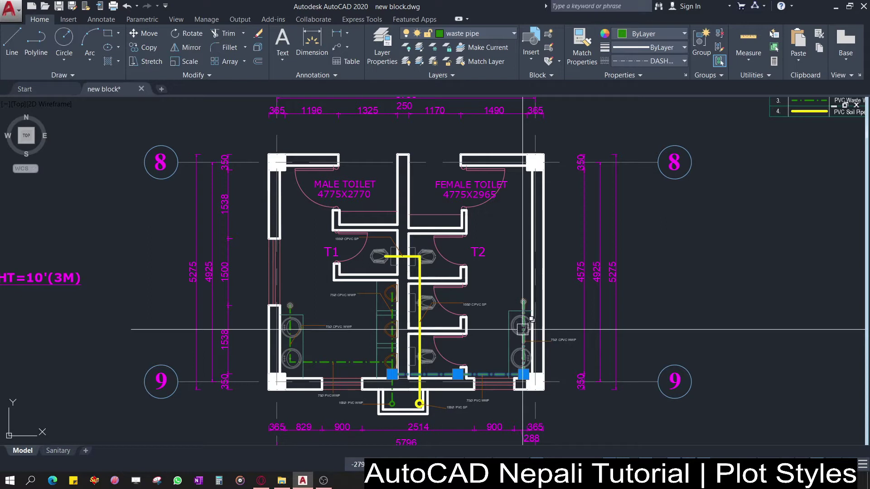
Move the FLOOR HEIGHT=10'(3M) note further left with MOVE.
key("Escape")
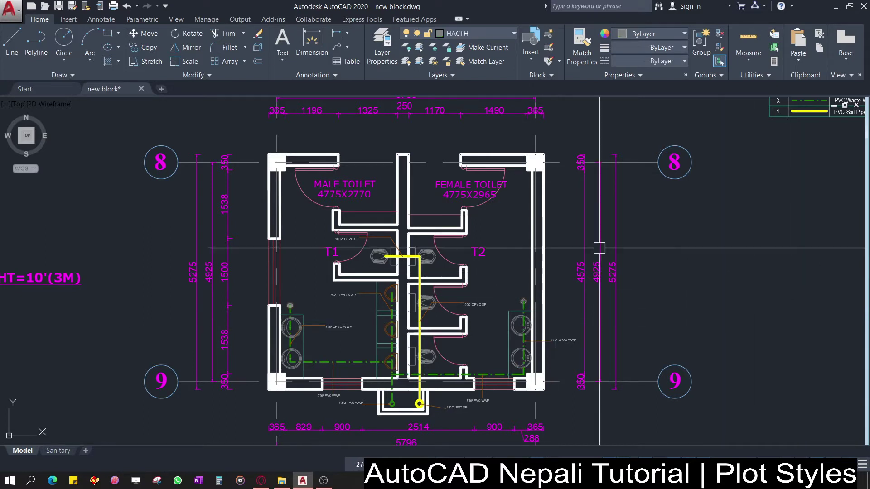
middle_click_drag(645, 240, 633, 243)
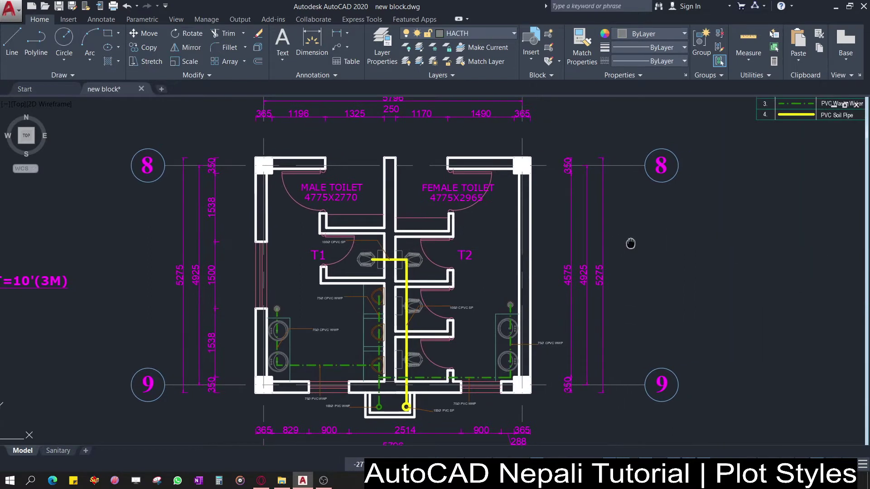
scroll(563, 216, "down", 2)
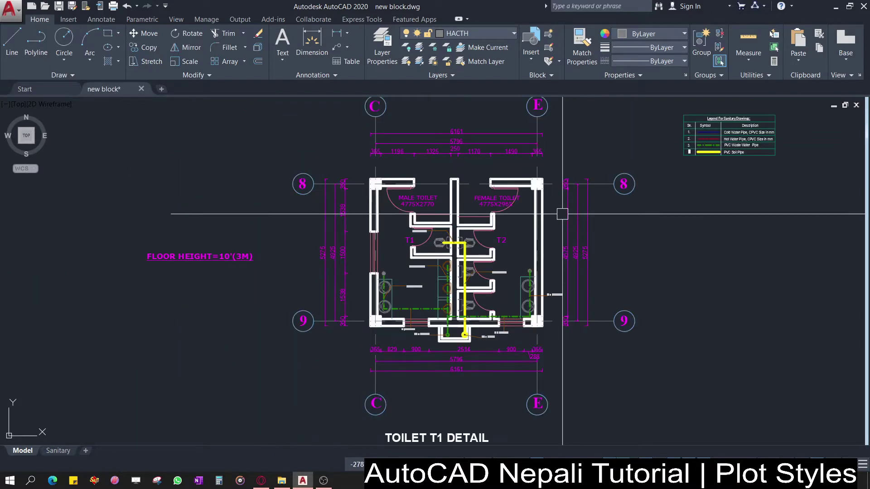
left_click(213, 257)
type("m")
key("Return")
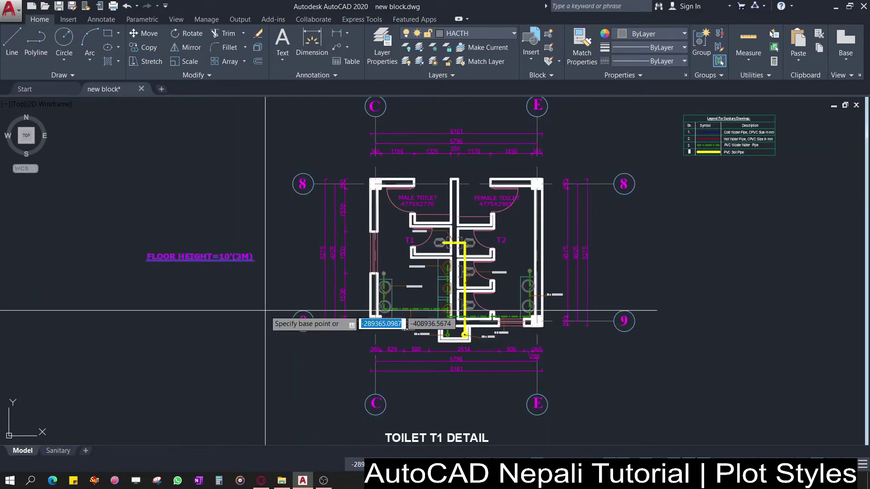
left_click(265, 311)
left_click(75, 302)
Drag the legend table further to the right.
scroll(561, 159, "down", 2)
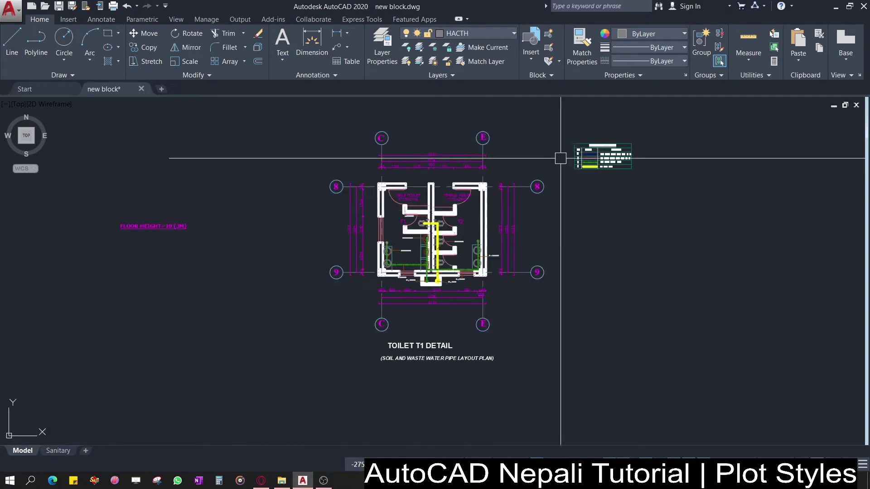
left_click_drag(561, 159, 670, 184)
left_click_drag(603, 156, 695, 157)
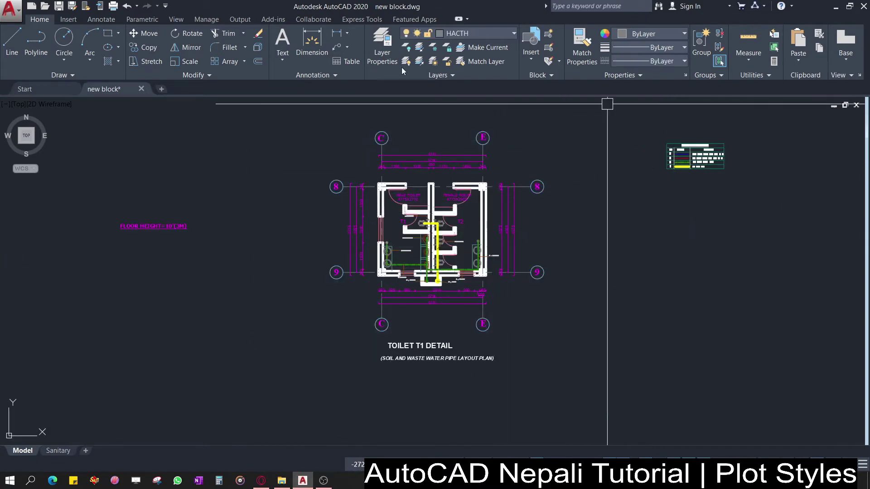
scroll(536, 241, "up", 1)
scroll(481, 284, "up", 1)
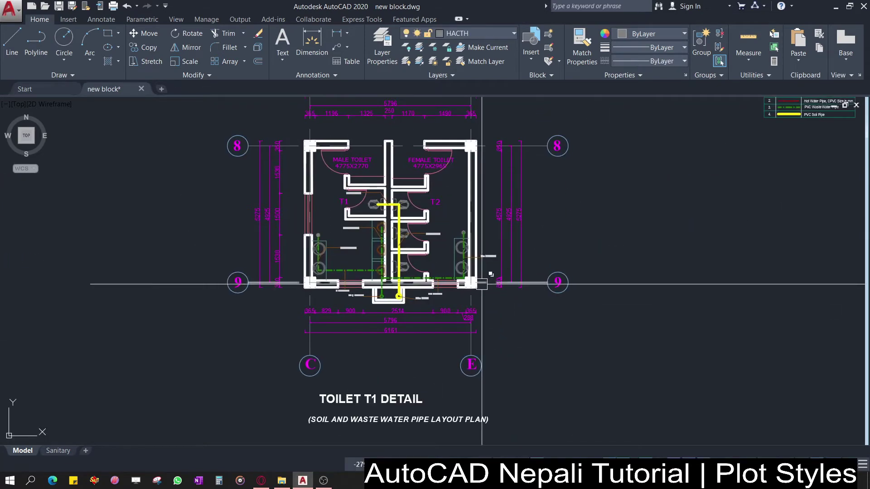
key("ctrl+p")
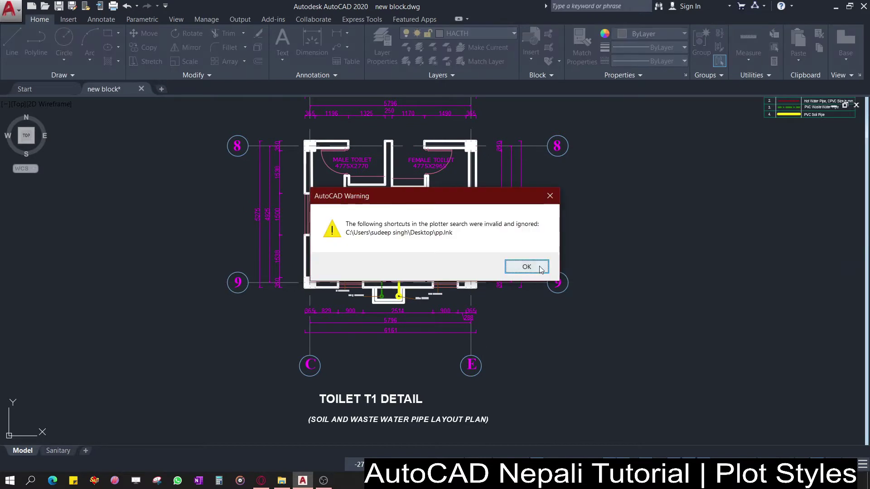
Dismiss the plotter shortcut warning and set the printer/plotter to DWG To PDF.pc3.
left_click(540, 268)
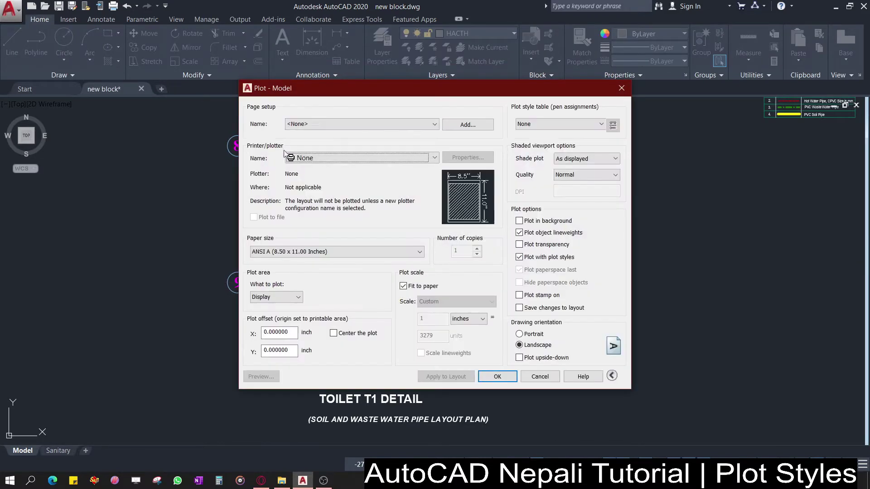
left_click(362, 124)
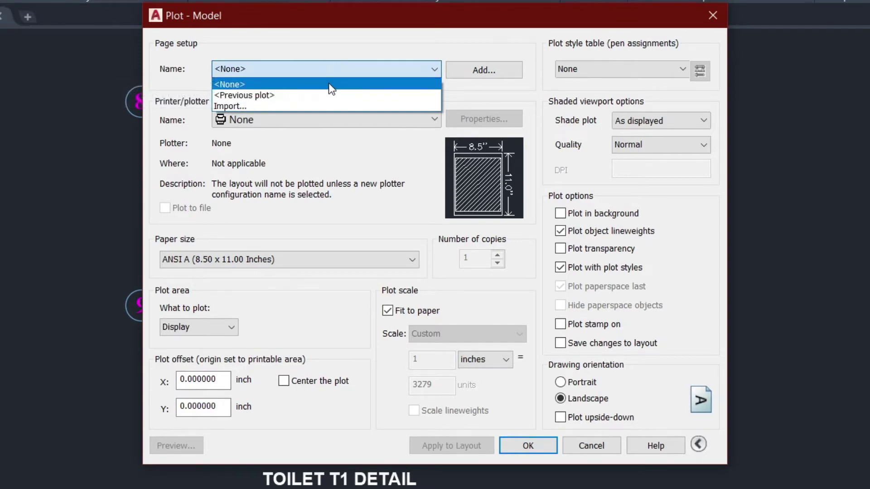
left_click(303, 254)
left_click(342, 118)
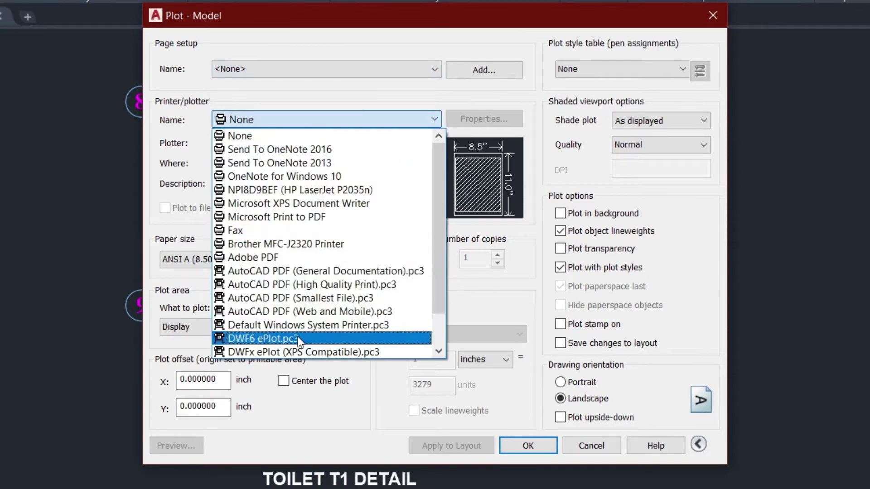
scroll(300, 336, "down", 1)
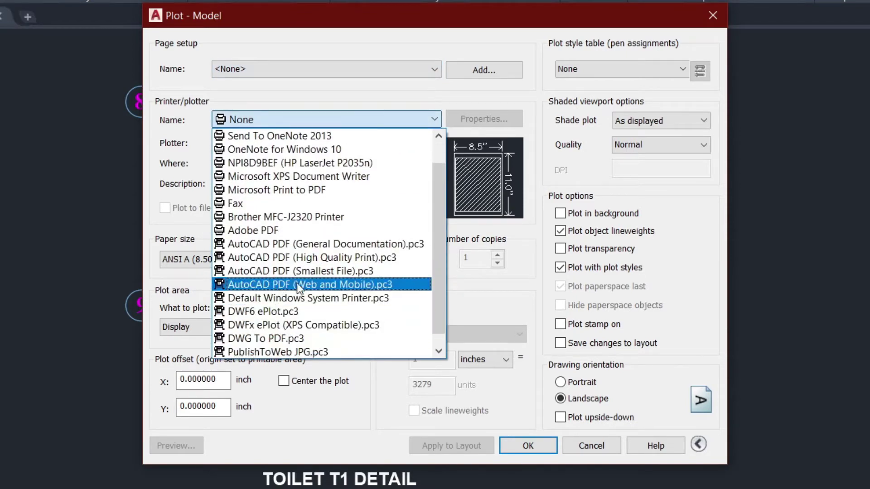
left_click(275, 338)
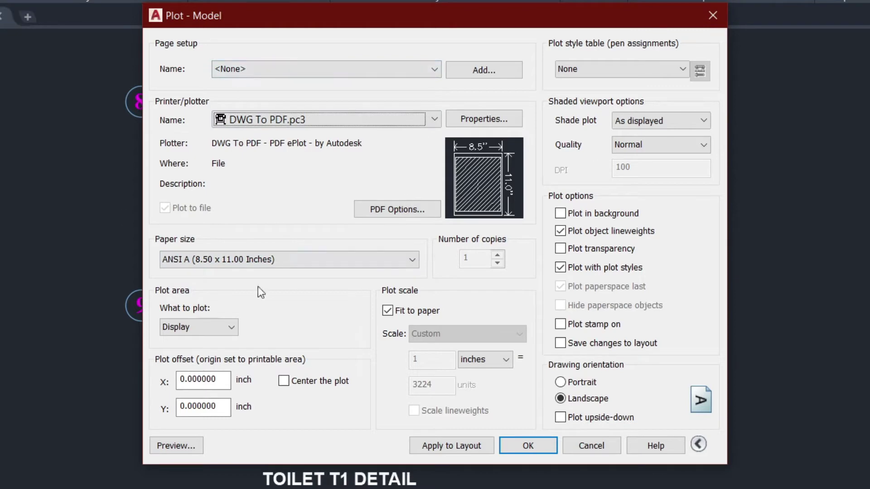
Select ISO A3 (420.00 x 297.00 MM) as the plot paper size.
left_click(289, 260)
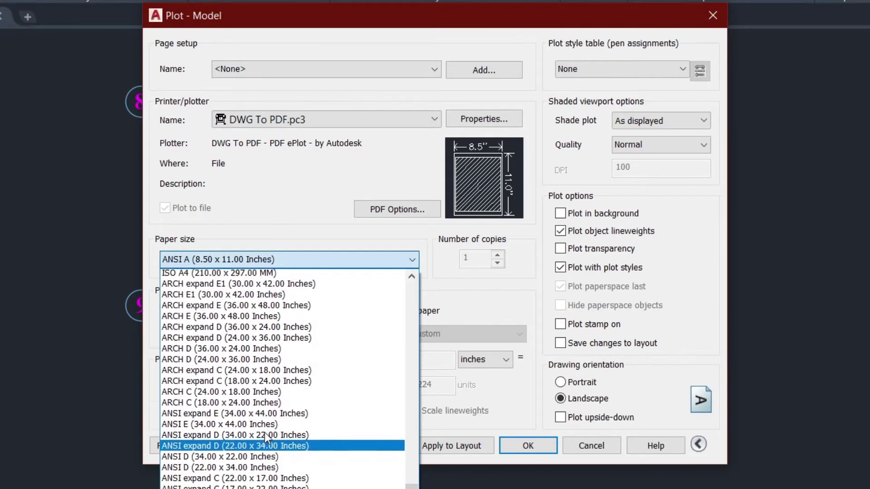
scroll(264, 432, "up", 5)
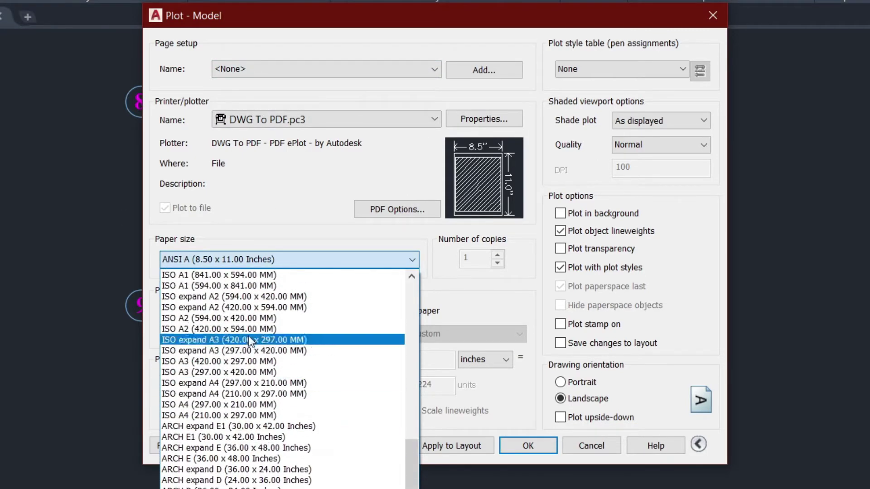
left_click(245, 361)
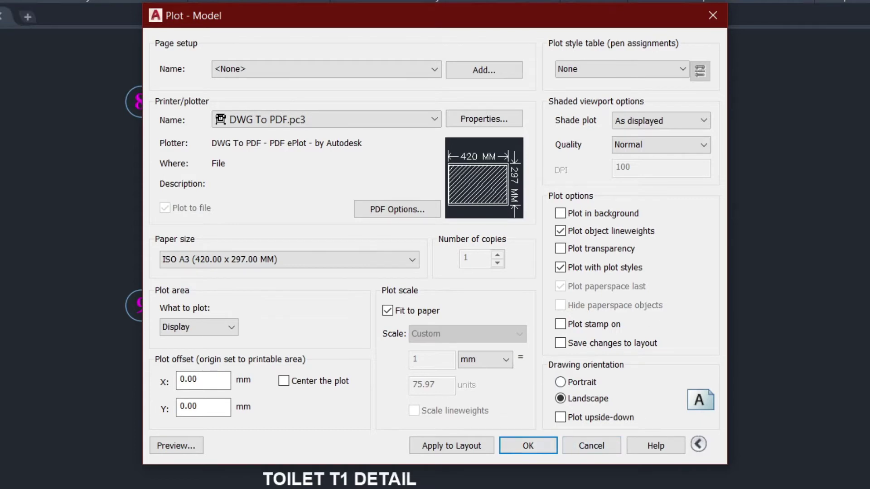
left_click(698, 445)
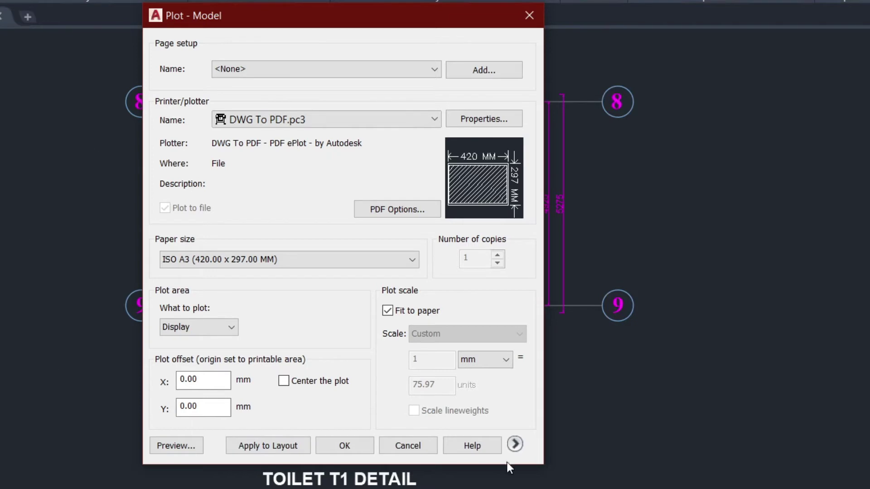
Apply monochrome.ctb to all layouts, enable plot transparency, and set What to plot to Window.
left_click(514, 444)
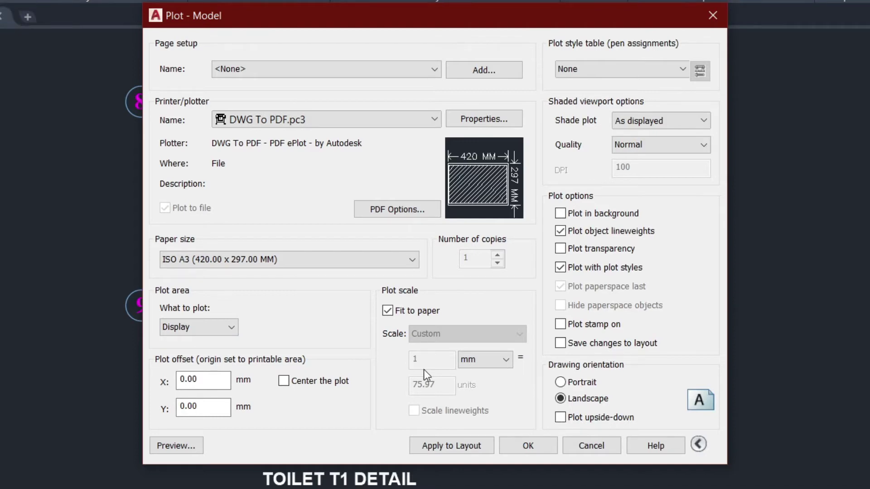
left_click(625, 69)
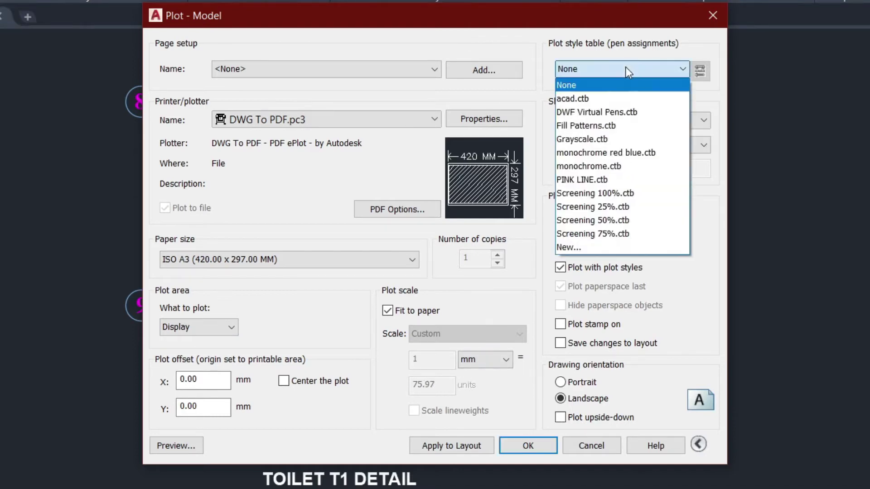
left_click(587, 165)
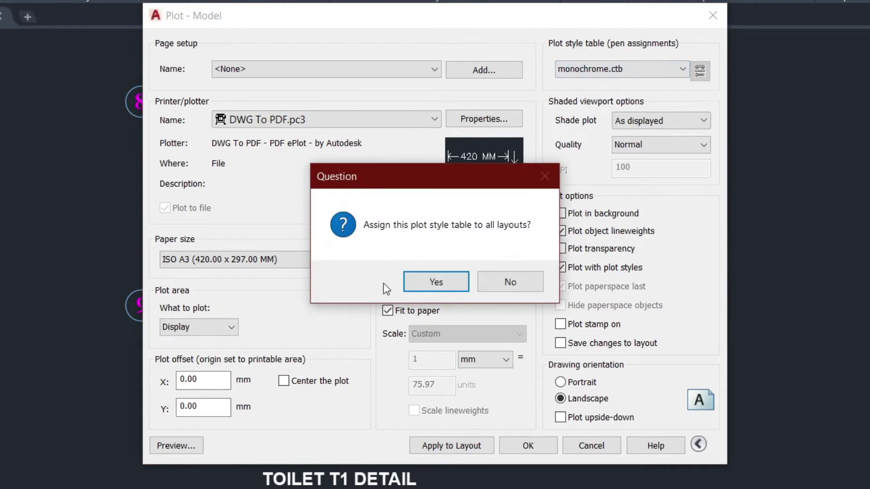
left_click(438, 282)
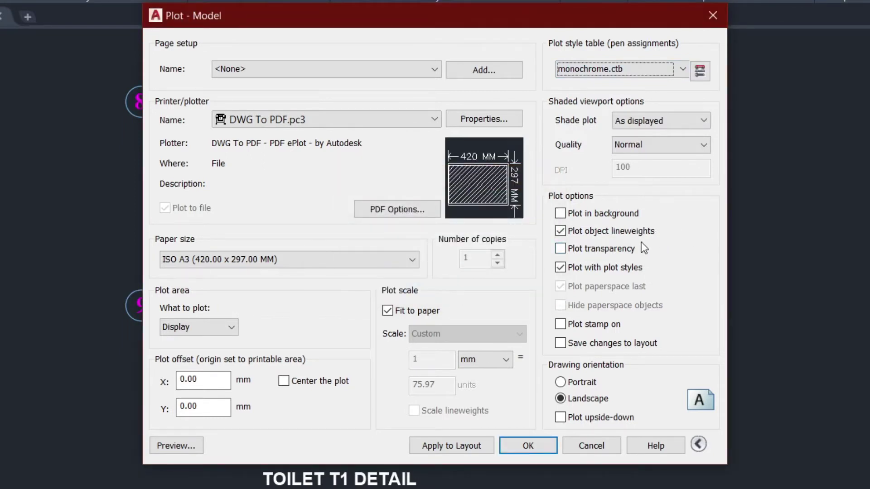
left_click(590, 248)
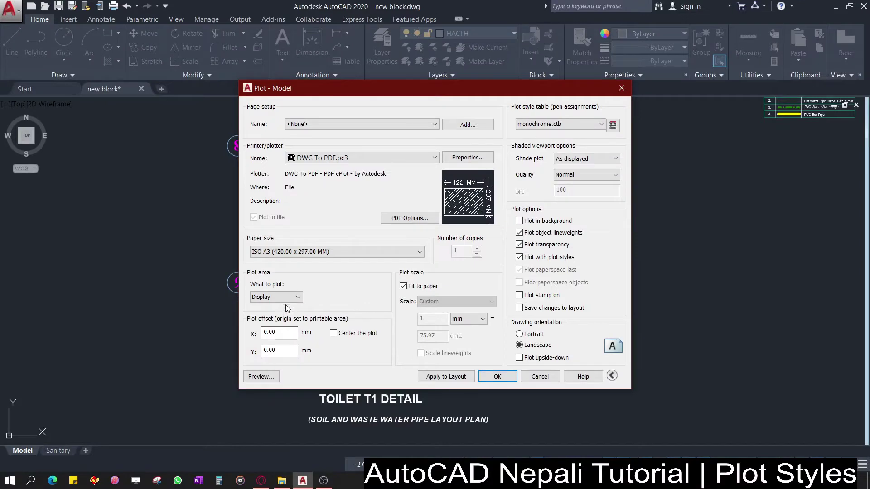
left_click(275, 297)
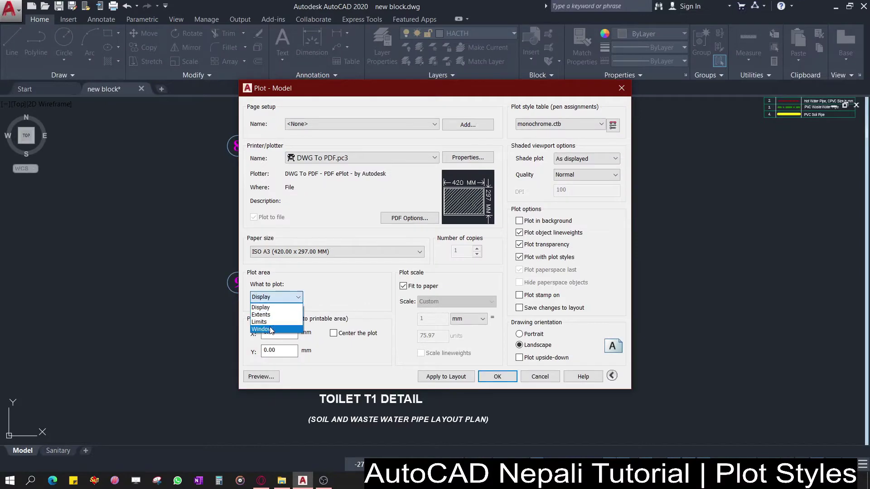
left_click(271, 330)
Window the toilet plan as the plot area and preview it.
left_click(269, 171)
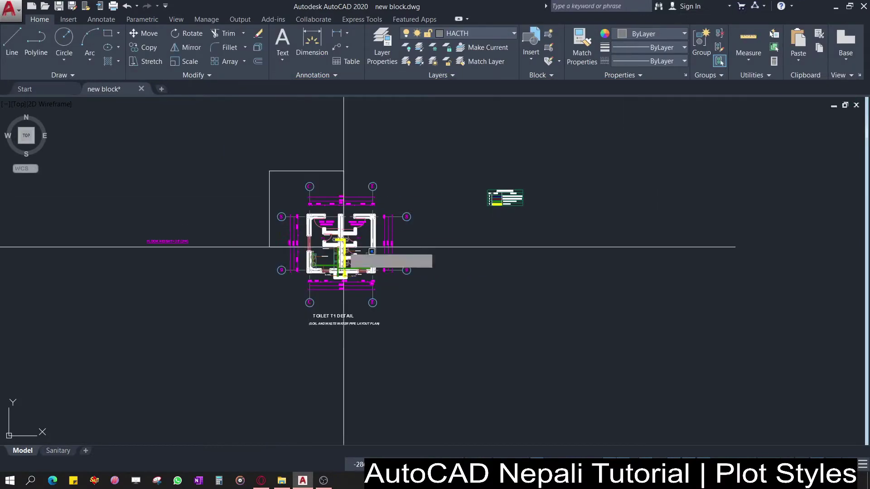
left_click(414, 346)
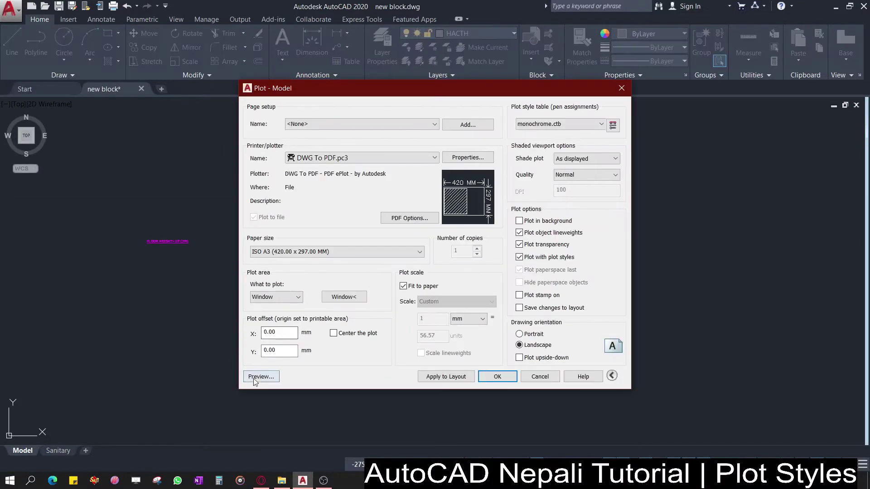
left_click(255, 378)
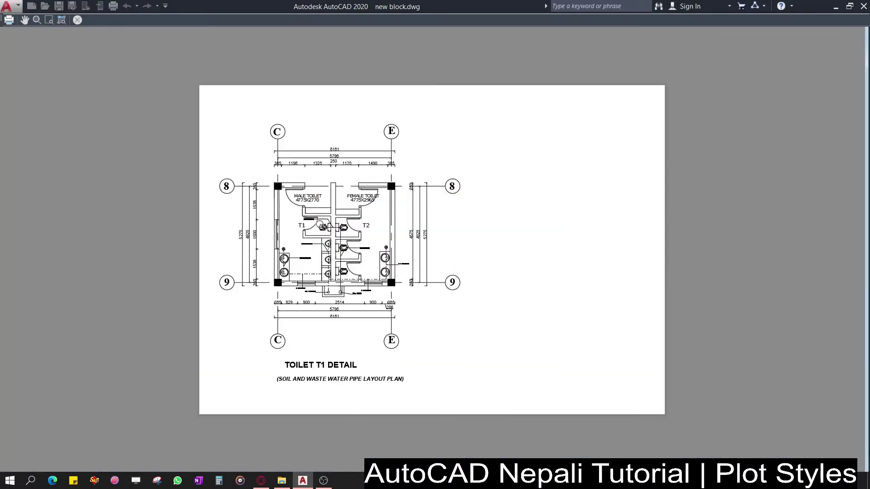
right_click(364, 218)
left_click(381, 225)
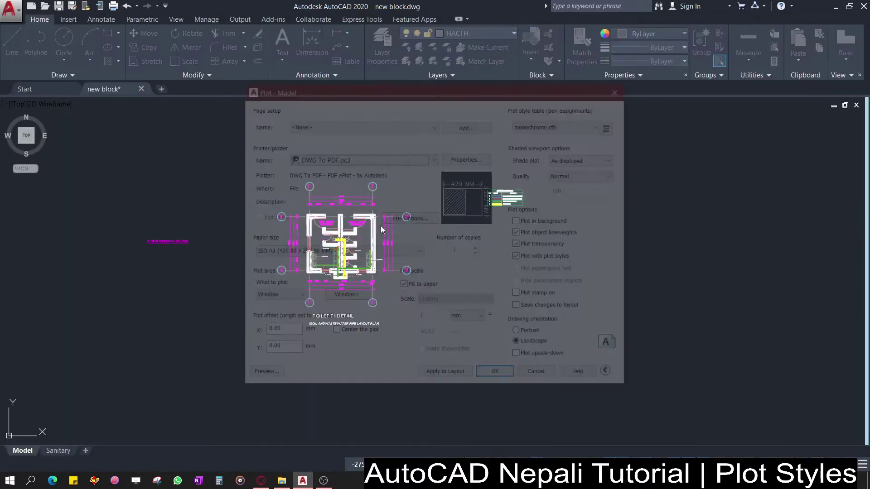
Centre the plot in portrait orientation and inspect it in the preview.
left_click(368, 334)
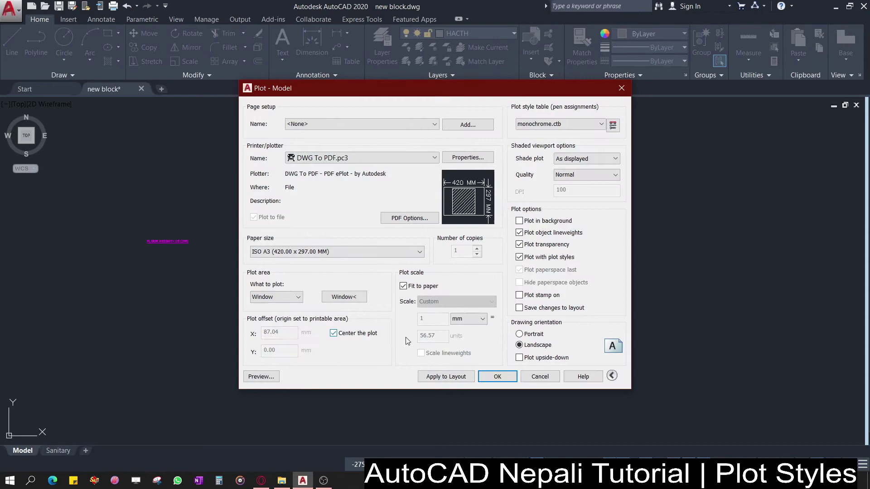
left_click(539, 335)
left_click(254, 377)
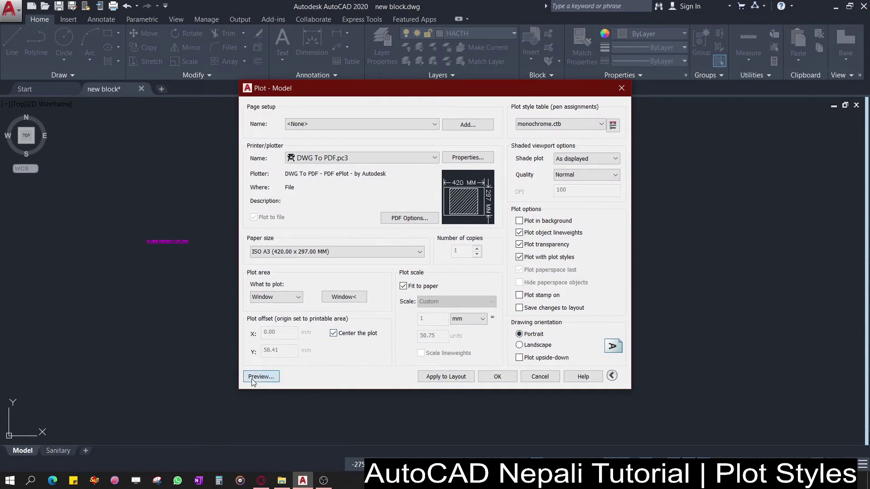
scroll(472, 244, "up", 3)
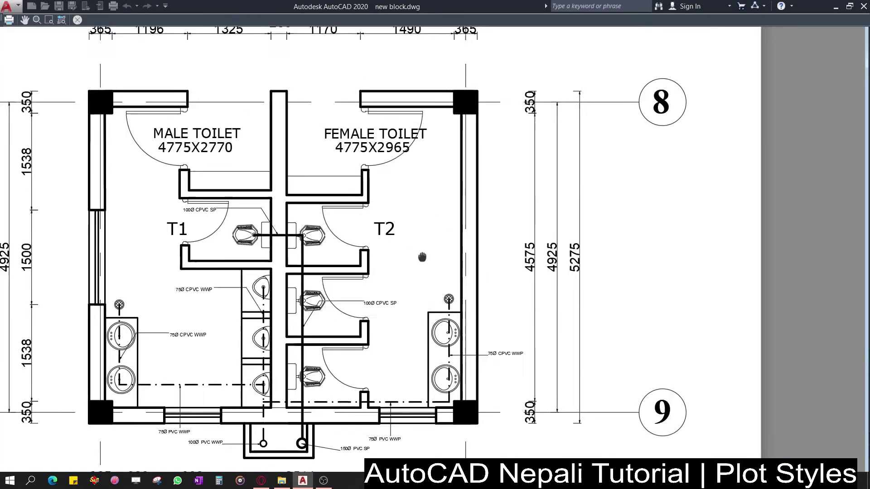
middle_click_drag(471, 245, 538, 165)
scroll(538, 165, "down", 2)
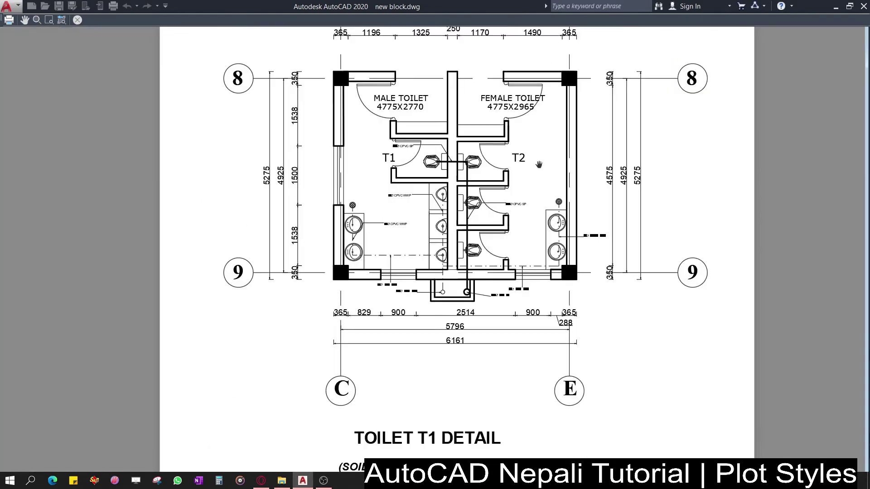
right_click(540, 160)
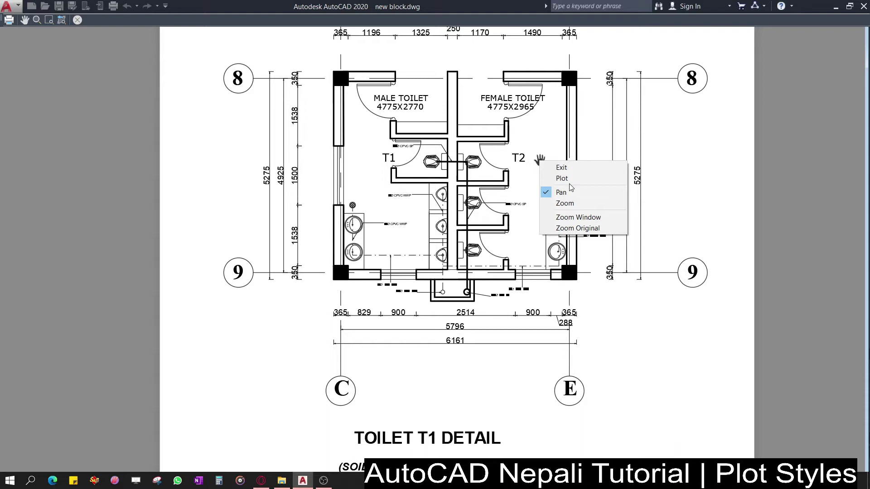
left_click(371, 223)
Close the preview and select the yellow soil pipe line in the plan.
scroll(371, 223, "up", 3)
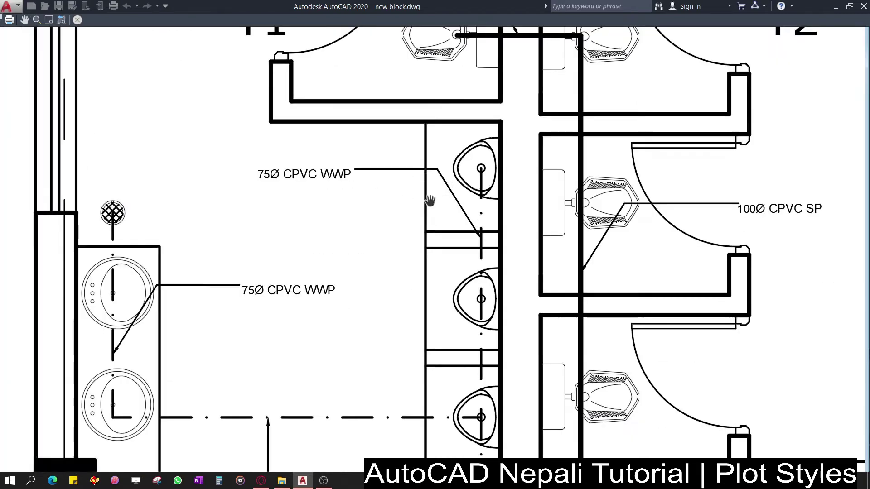
key("Escape")
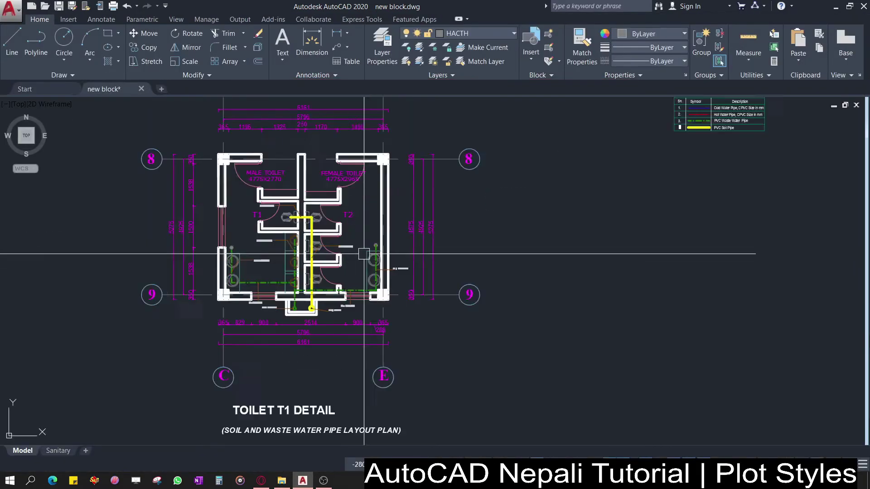
scroll(326, 280, "up", 5)
middle_click_drag(326, 279, 403, 205)
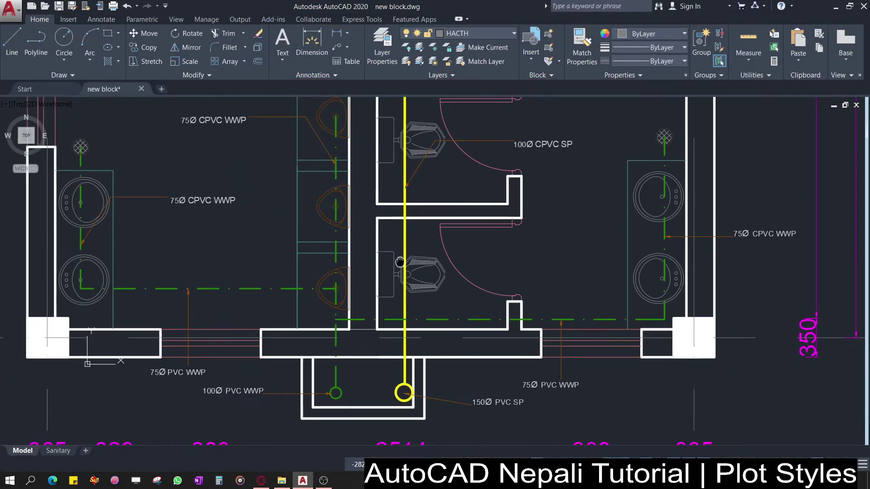
left_click(406, 238)
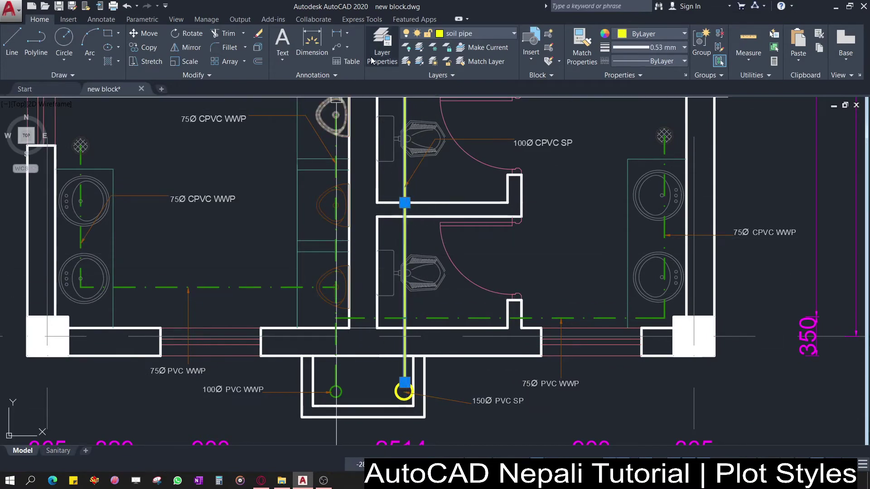
In Layer Properties Manager, select the soil pipe layer and bring up its colour choice.
left_click(374, 44)
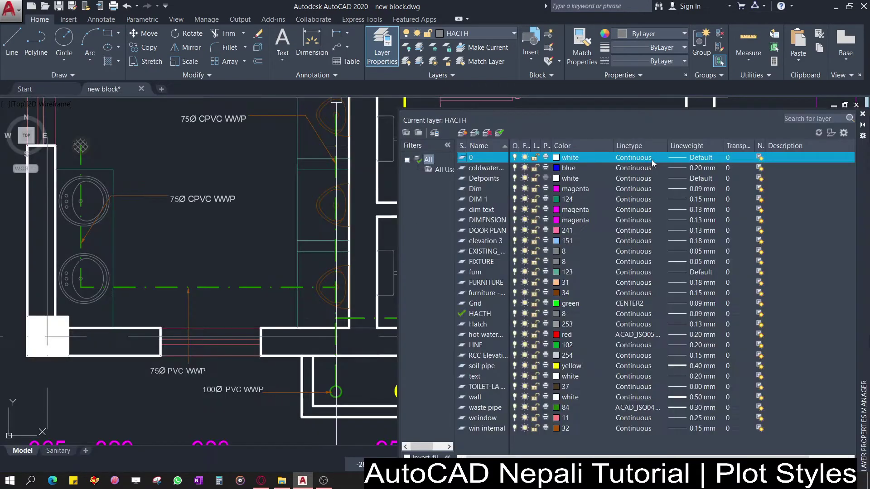
middle_click_drag(258, 211, 118, 221)
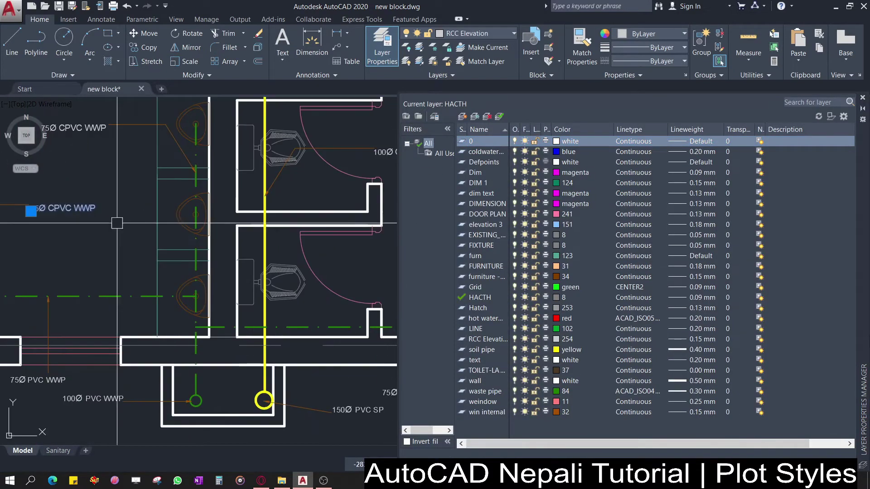
left_click(265, 258)
middle_click_drag(264, 258, 200, 272)
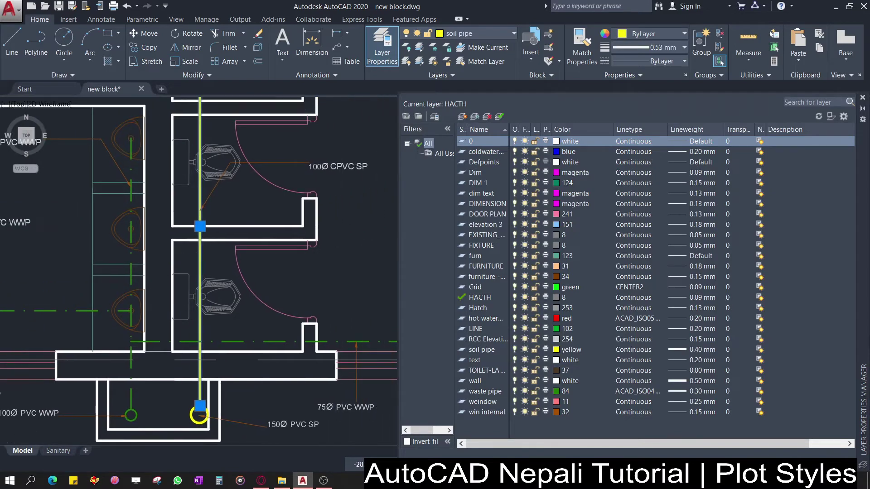
left_click(467, 323)
key("Down")
key("Down")
key("Down")
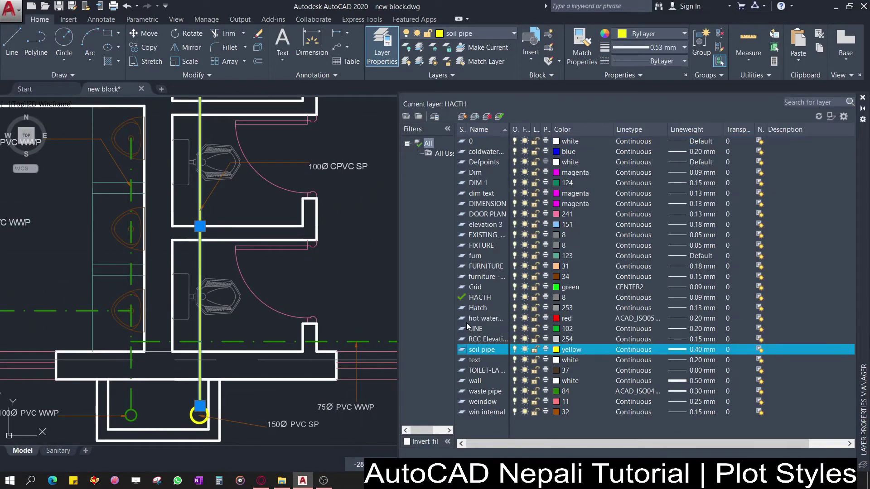
left_click(557, 350)
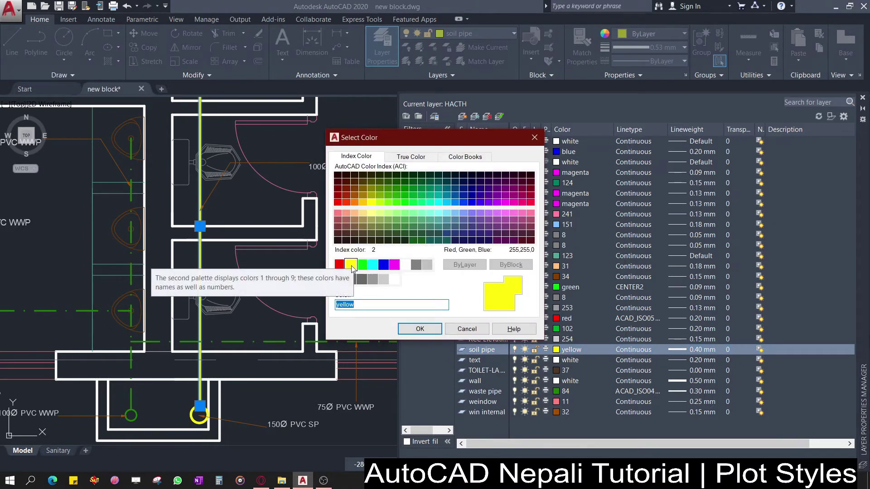
Try index colour 42, then revert to yellow and confirm it for the soil pipe layer.
left_click(351, 266)
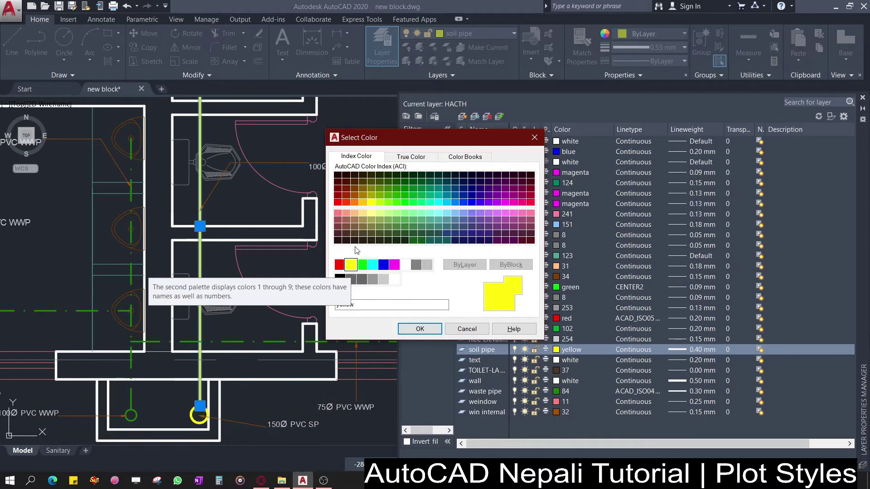
left_click(363, 197)
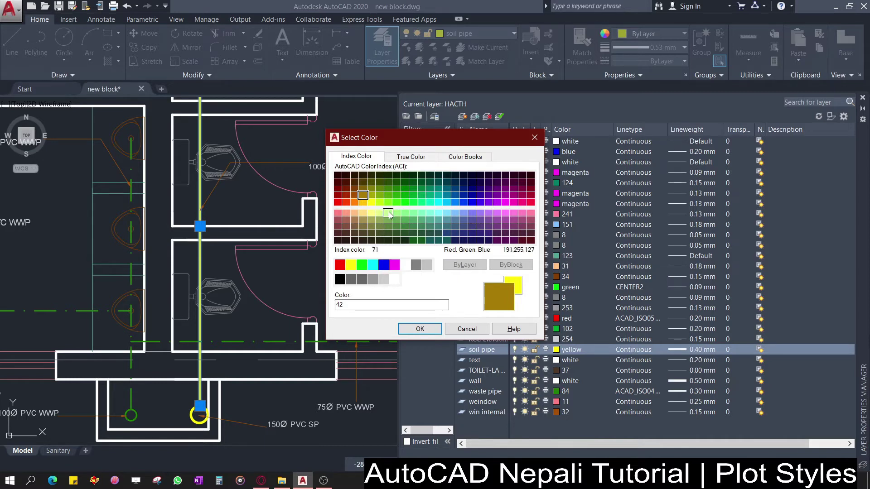
left_click(351, 265)
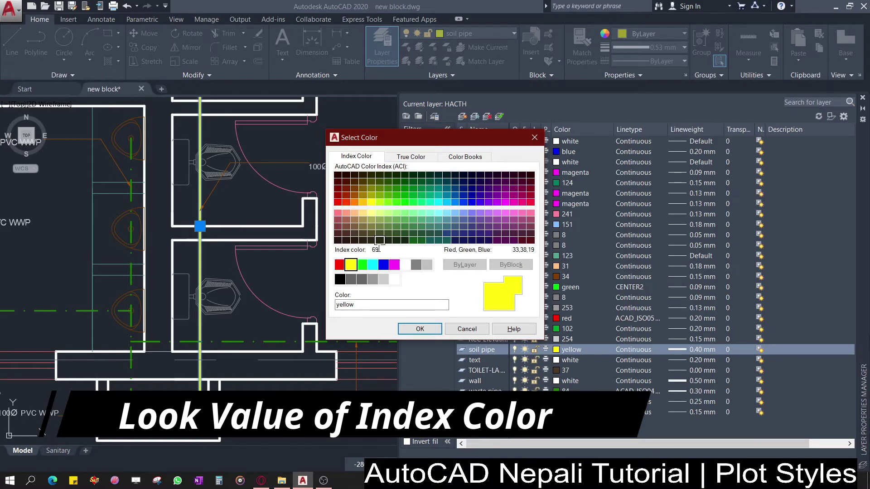
left_click(419, 328)
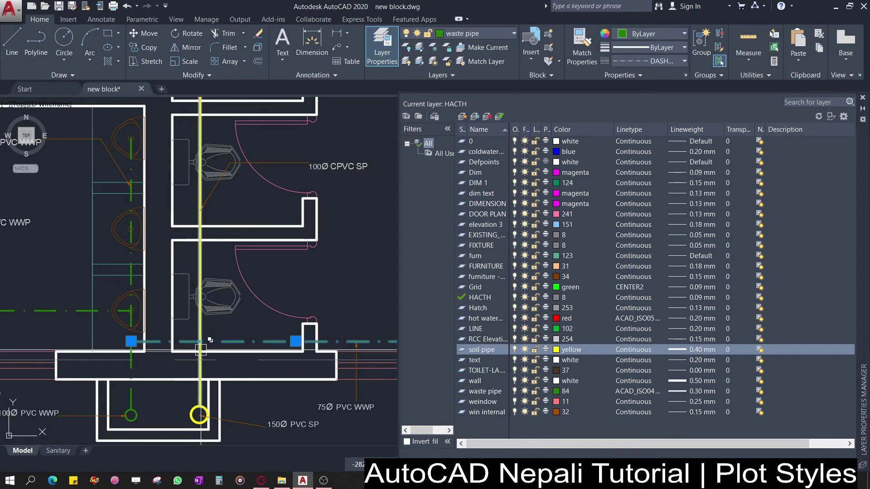
Check the soil pipe and waste pipe (colour 84) layers, then close the Layer Properties Manager.
left_click(480, 370)
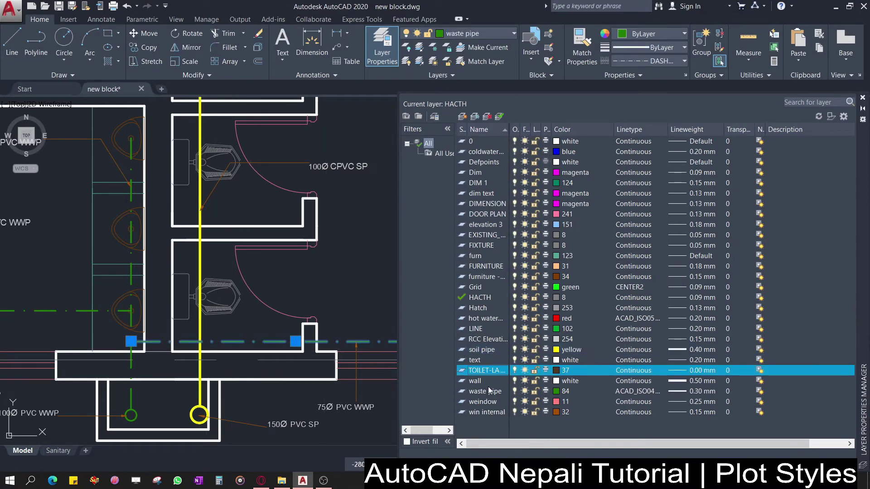
left_click(490, 391)
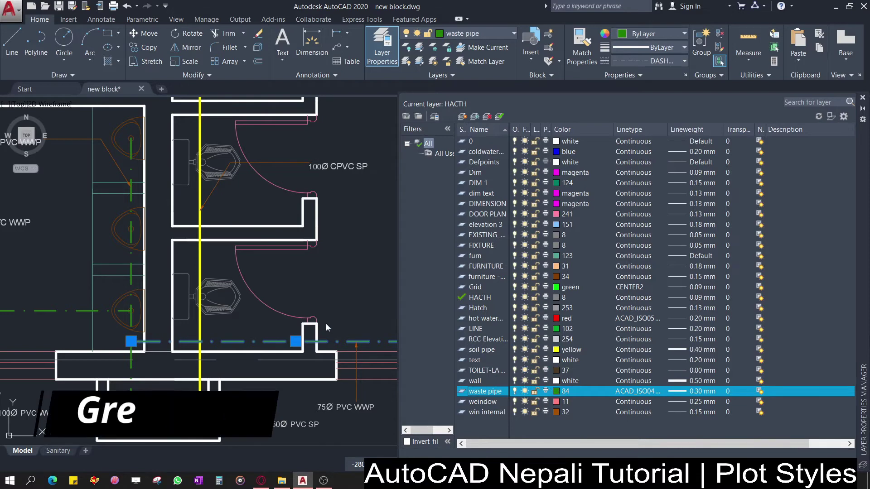
key("Escape")
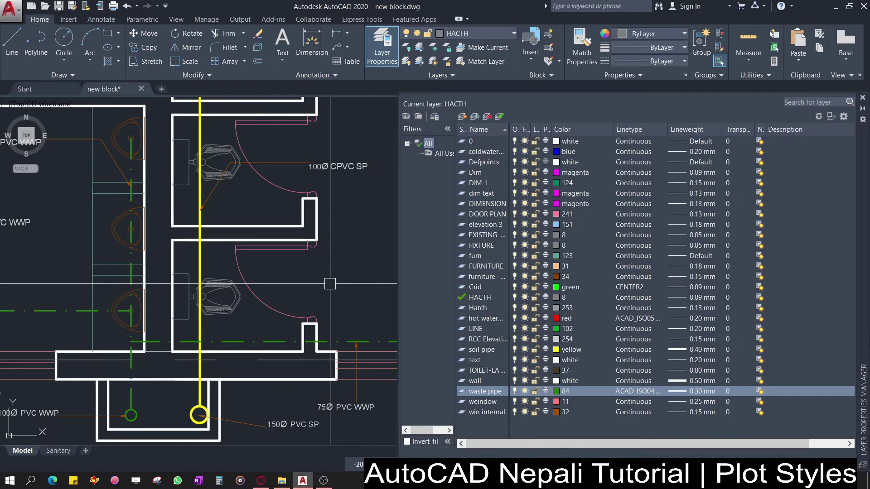
left_click(383, 64)
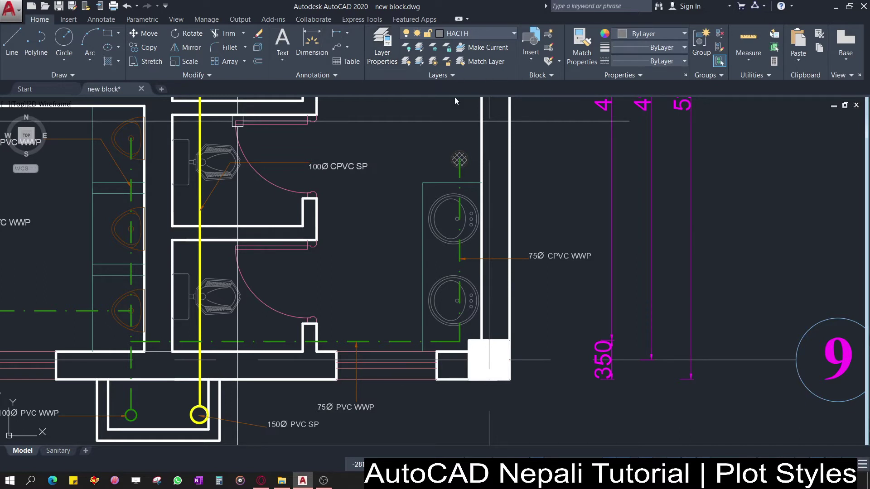
Load the <Previous plot> page setup in the Plot dialog.
key("ctrl+p")
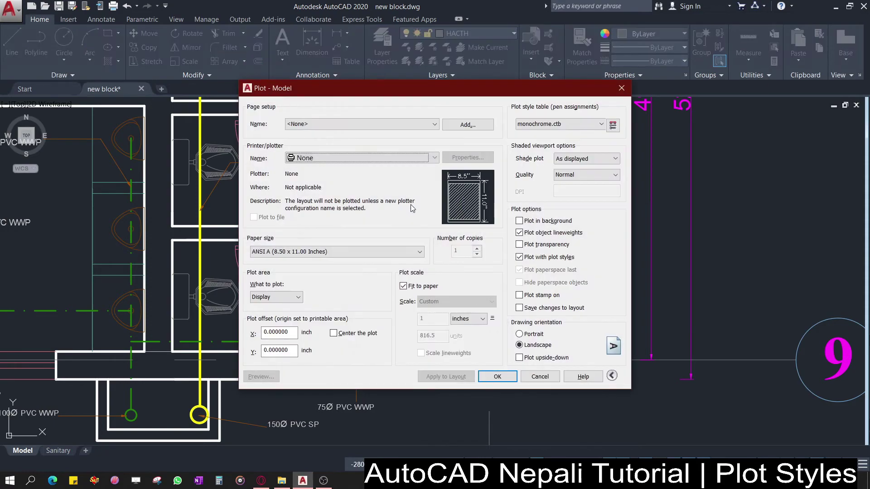
left_click(358, 123)
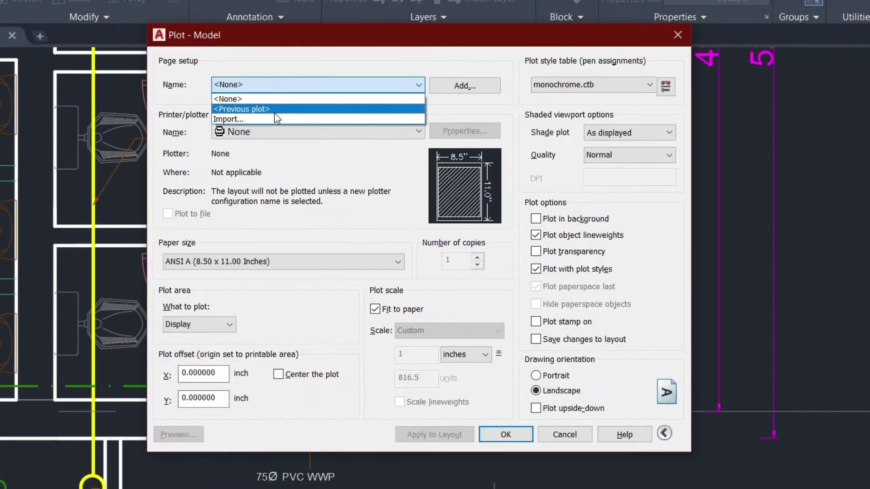
left_click(326, 137)
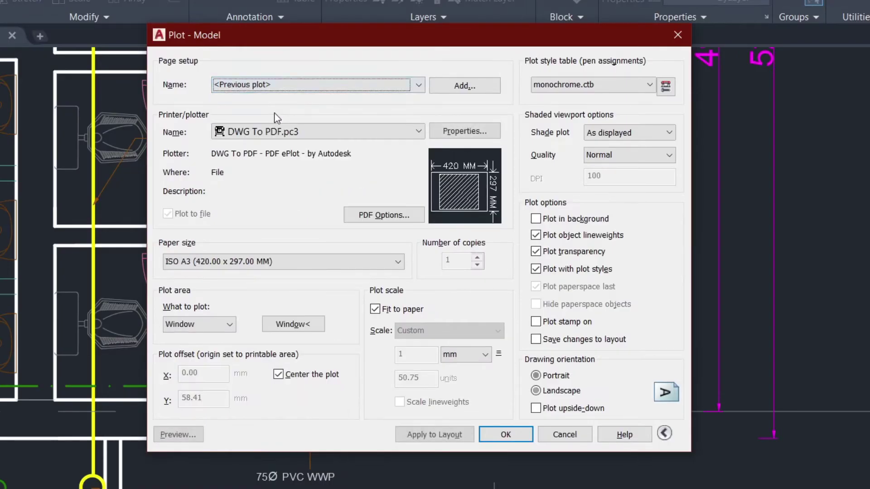
Assign monochrome.ctb to all layouts and open it in the Plot Style Table Editor.
left_click(643, 86)
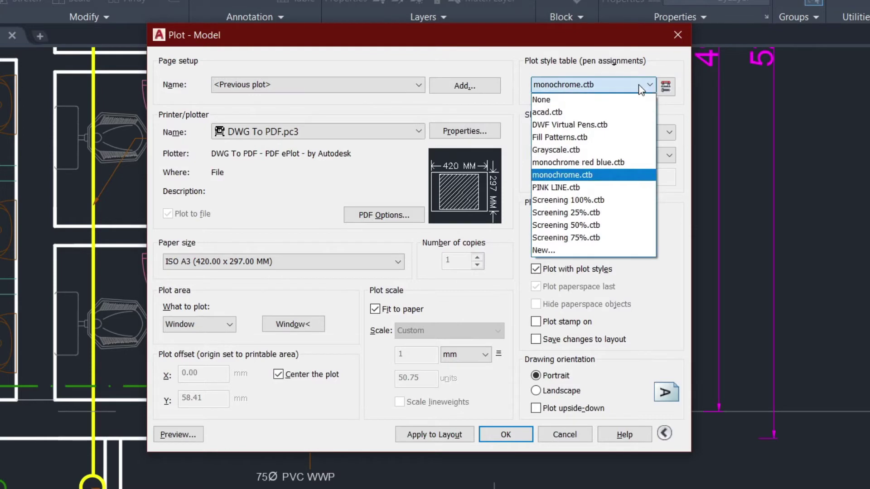
left_click(589, 177)
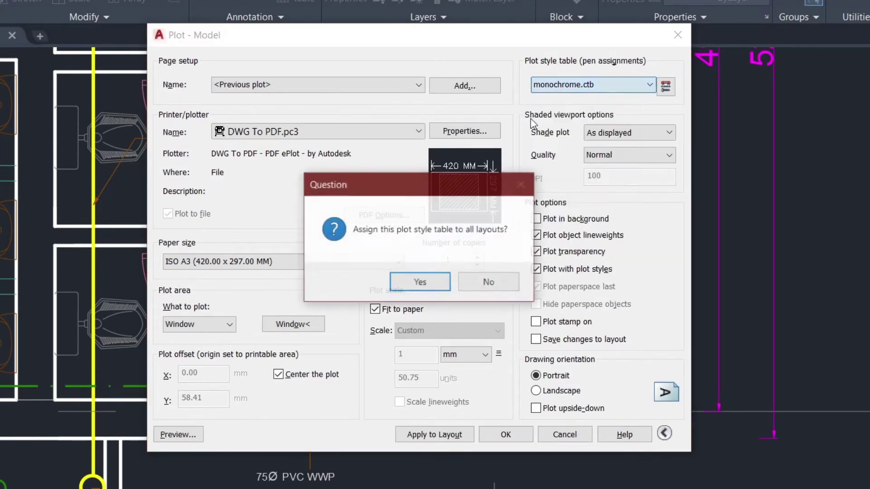
left_click(438, 278)
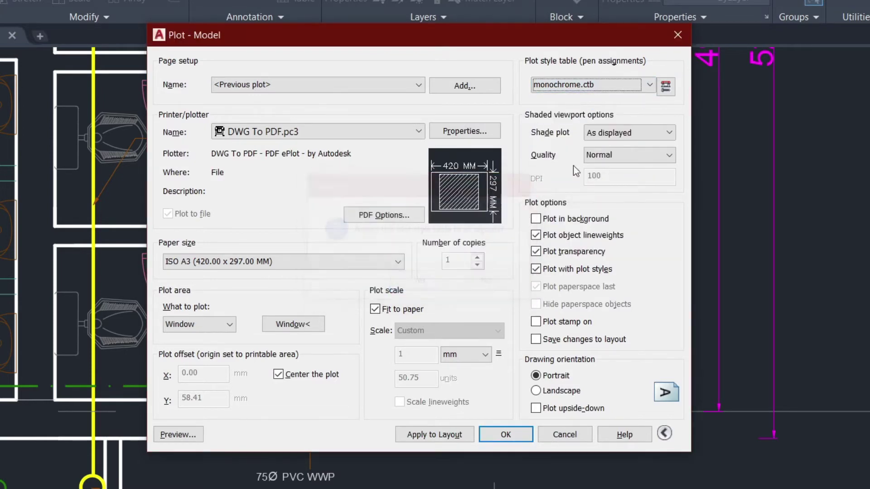
left_click(638, 86)
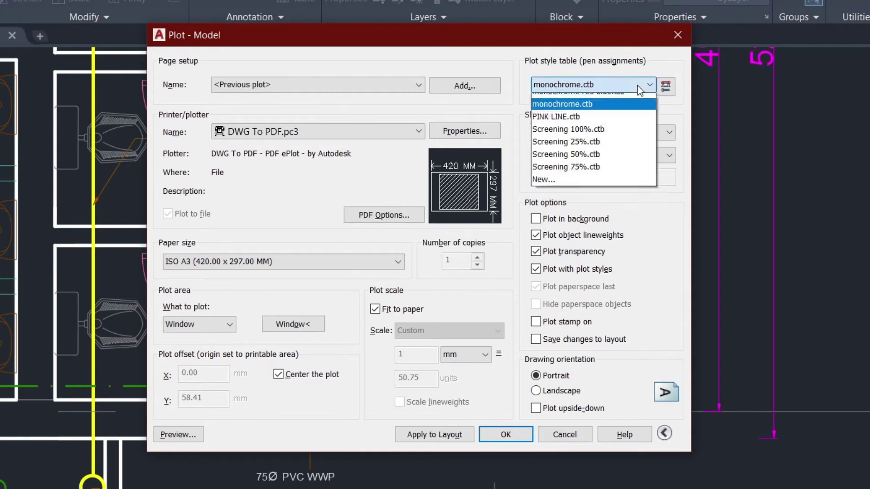
left_click(665, 87)
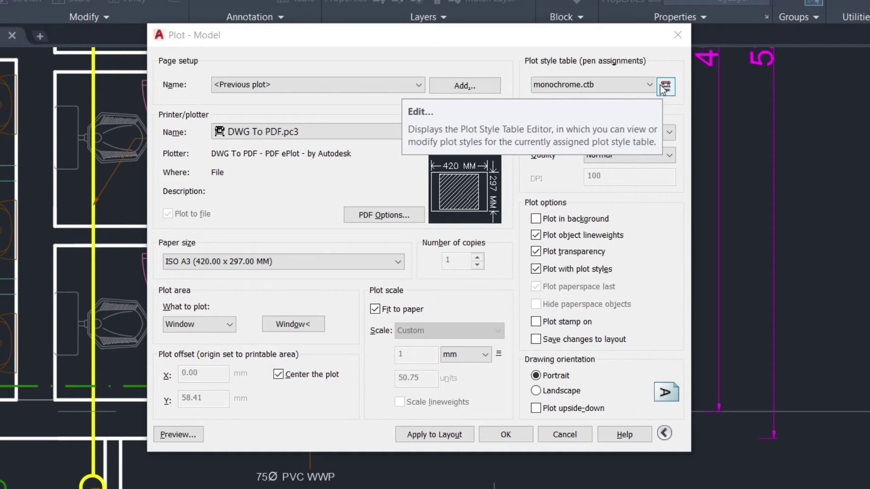
left_click(661, 86)
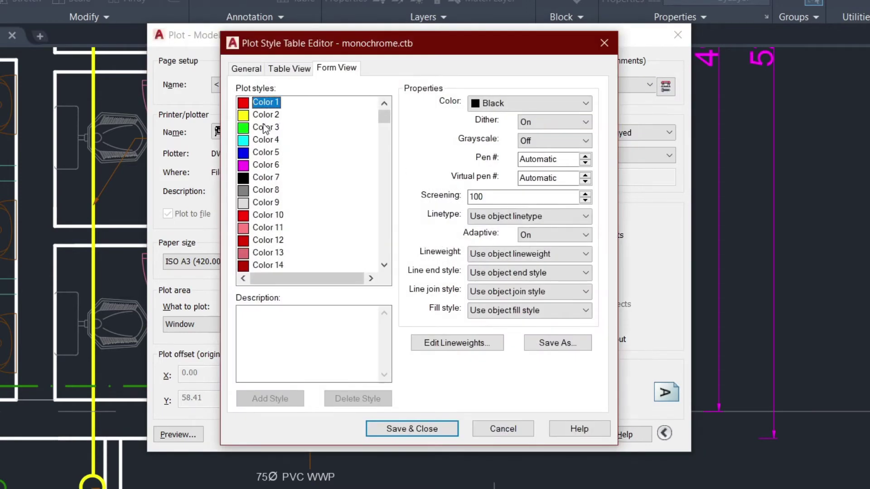
Set plot style Color 2 to plot in Yellow instead of Black.
left_click(262, 121)
left_click(586, 104)
scroll(562, 132, "up", 1)
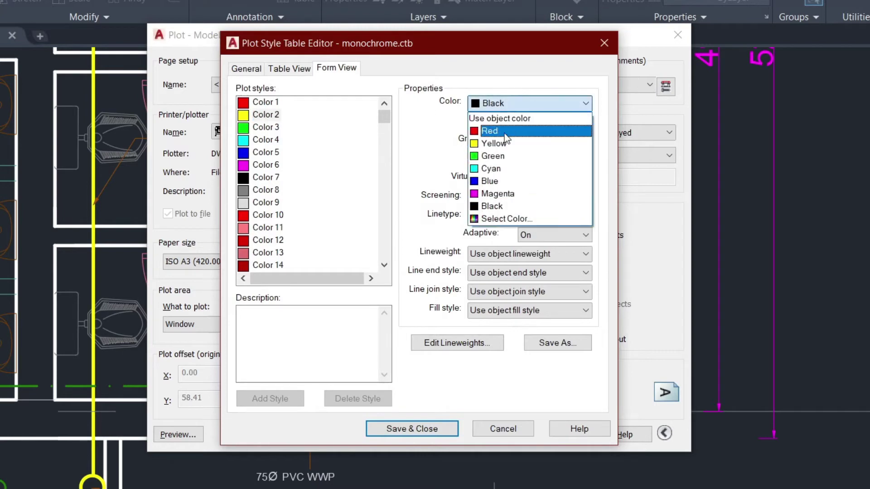
left_click(530, 140)
left_click(508, 103)
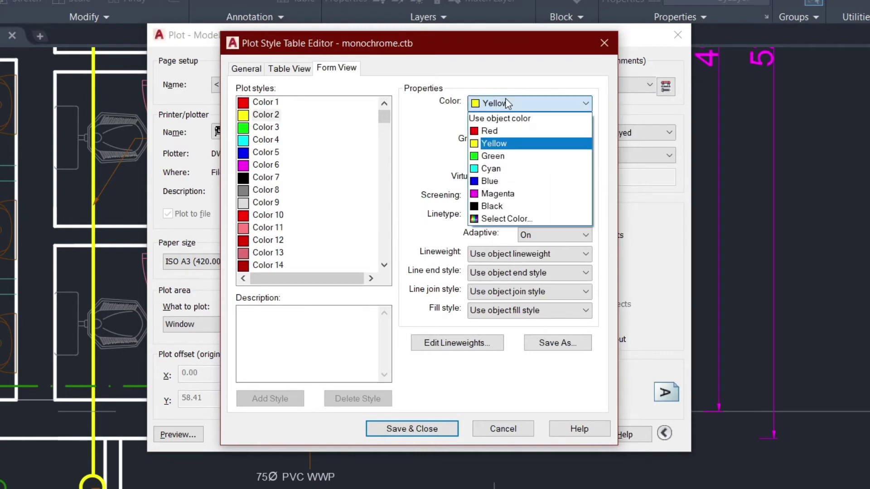
left_click(508, 103)
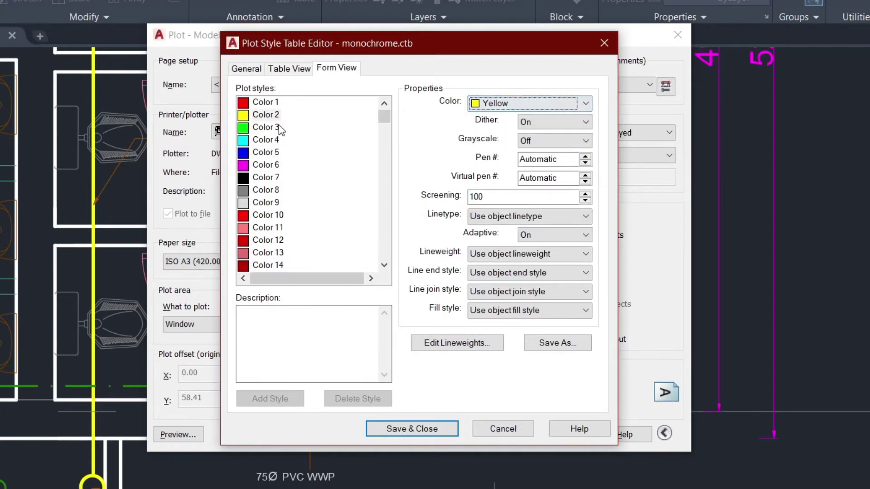
Scroll down the plot style list toward the higher colour numbers.
scroll(284, 182, "down", 1)
scroll(283, 181, "down", 1)
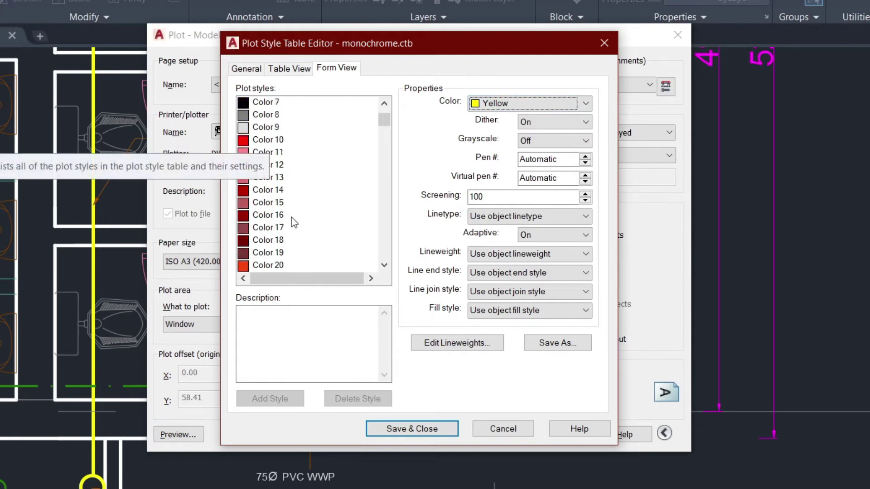
scroll(290, 204, "down", 3)
scroll(295, 225, "down", 2)
scroll(286, 231, "down", 1)
scroll(283, 237, "down", 3)
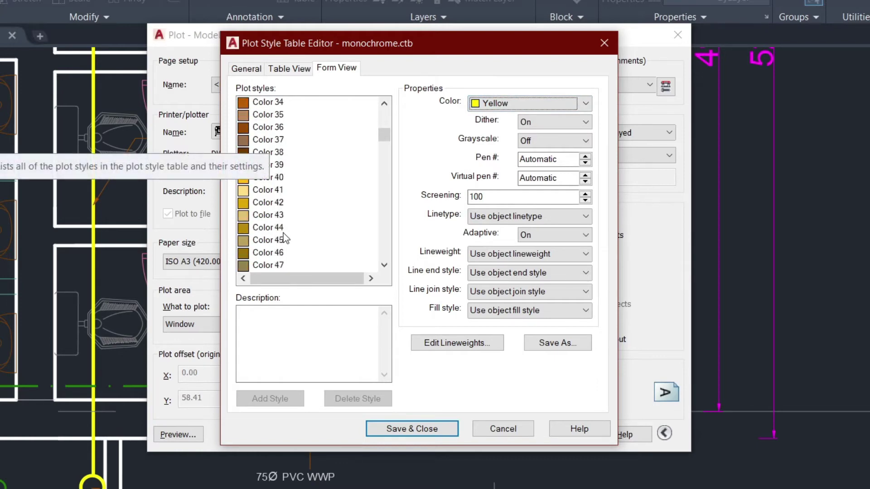
scroll(286, 237, "down", 2)
scroll(288, 236, "down", 3)
scroll(291, 237, "down", 2)
scroll(290, 236, "down", 3)
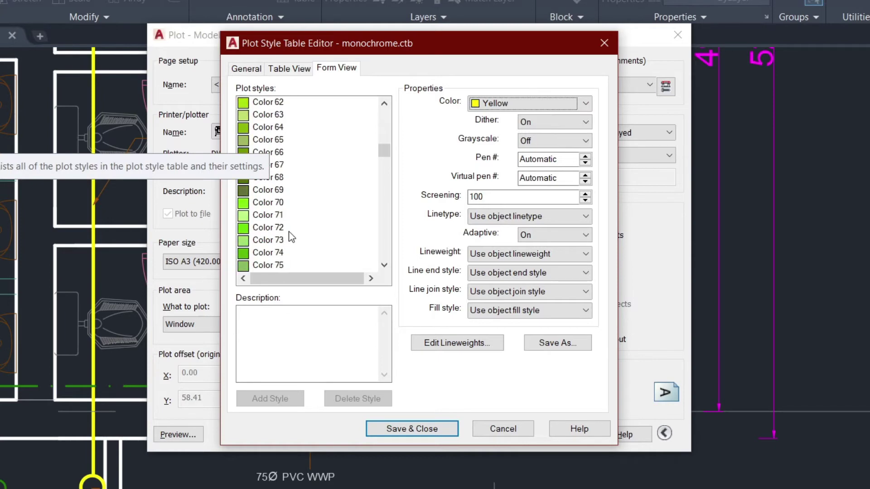
scroll(291, 235, "down", 2)
scroll(292, 234, "down", 1)
Make plot style Color 84 output index colour 84 green instead of Black.
scroll(281, 239, "down", 1)
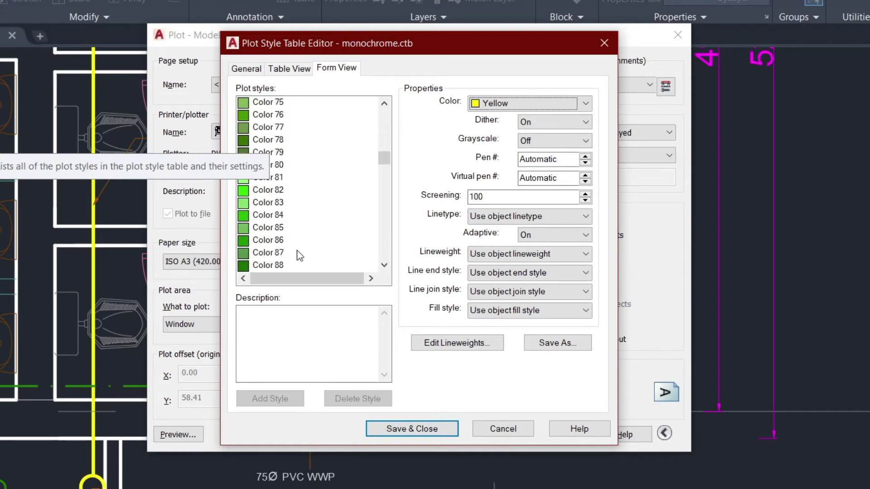
left_click(283, 214)
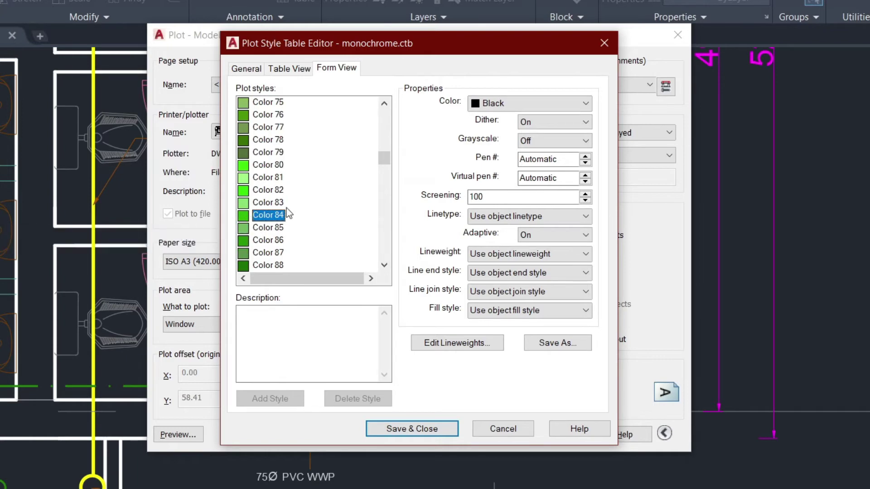
left_click(542, 102)
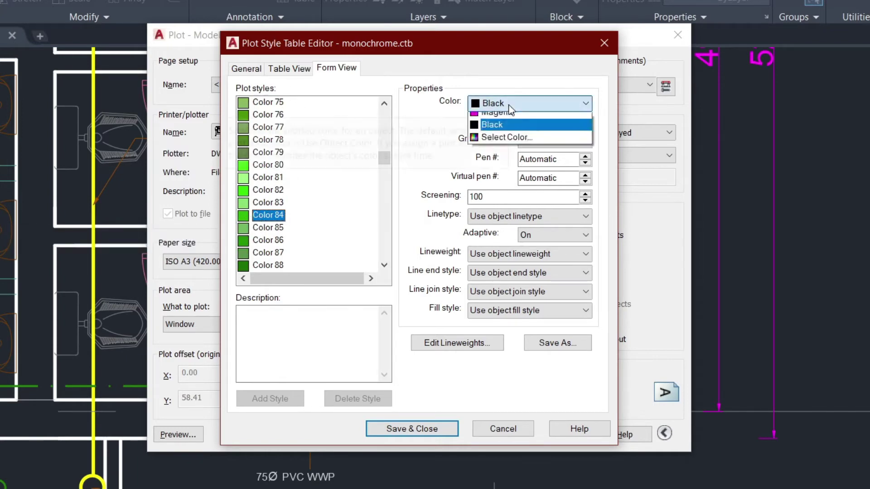
left_click(294, 225)
left_click(264, 217)
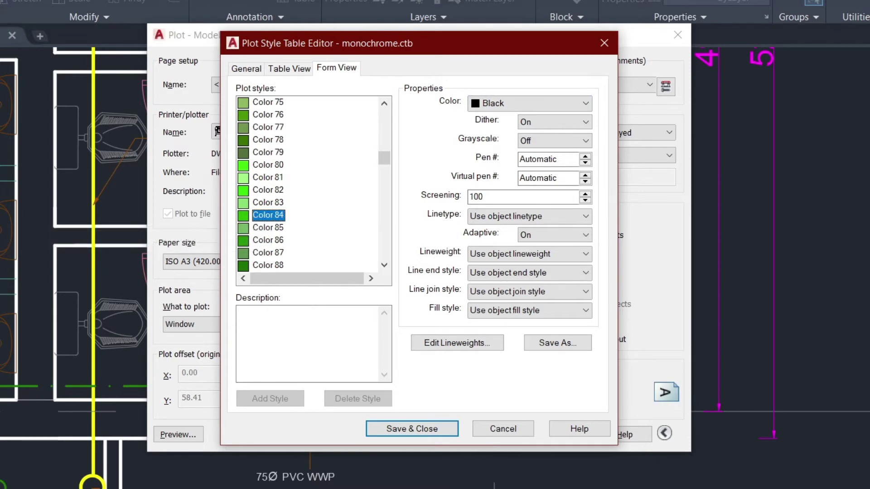
left_click(542, 104)
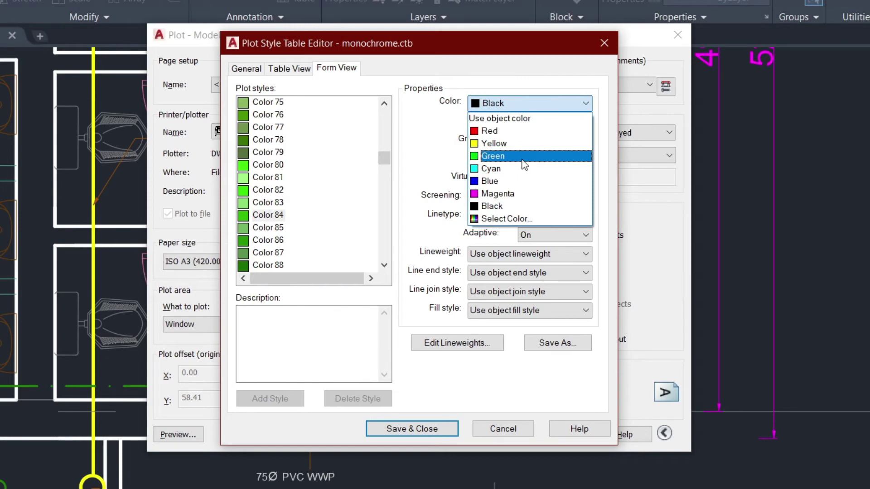
left_click(503, 219)
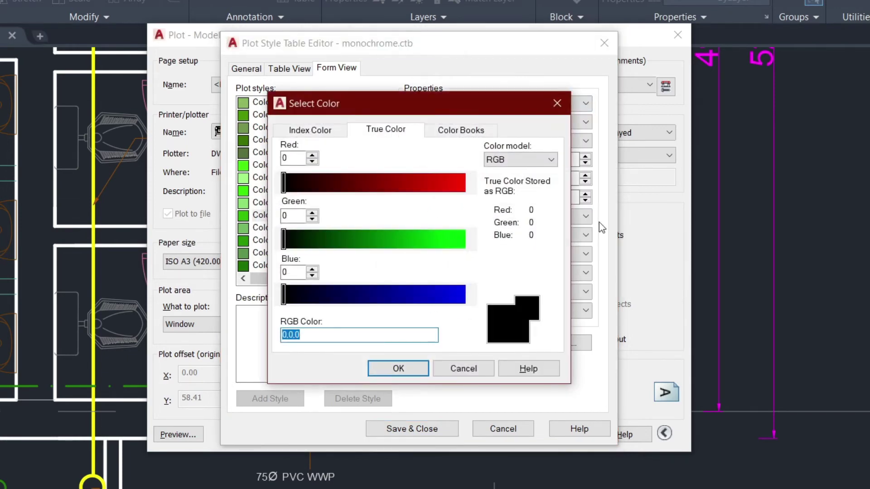
left_click(311, 130)
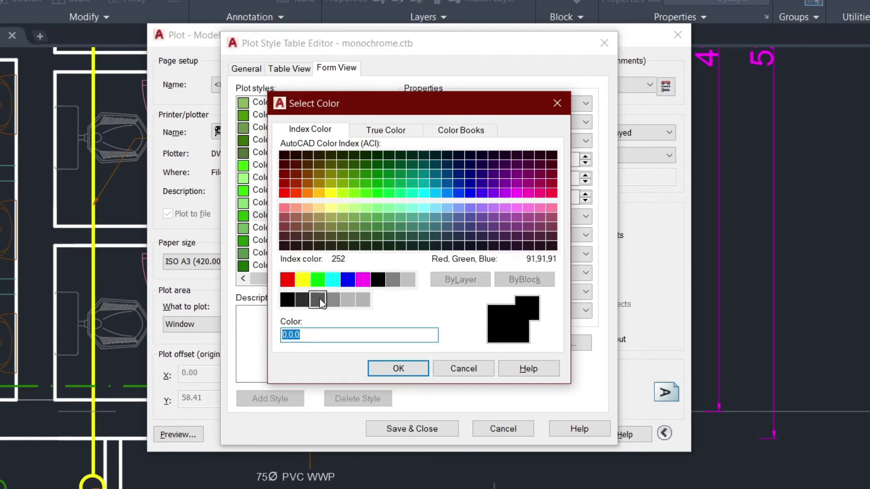
type("84")
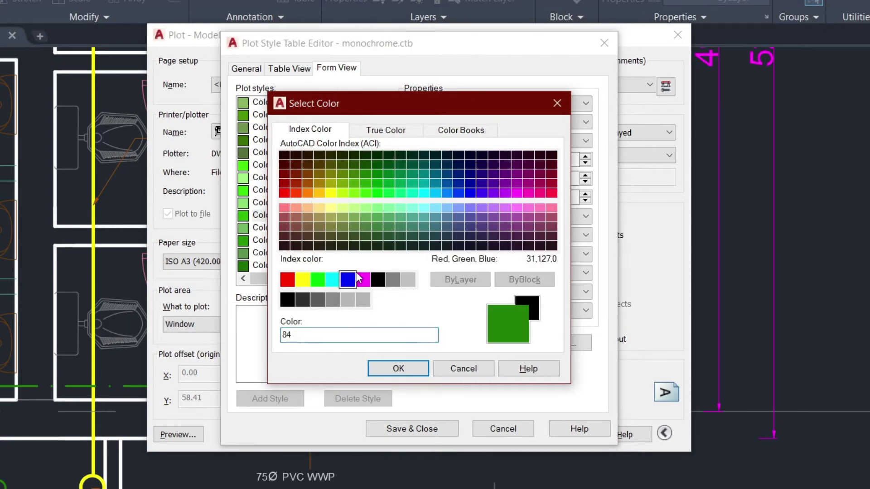
left_click(409, 377)
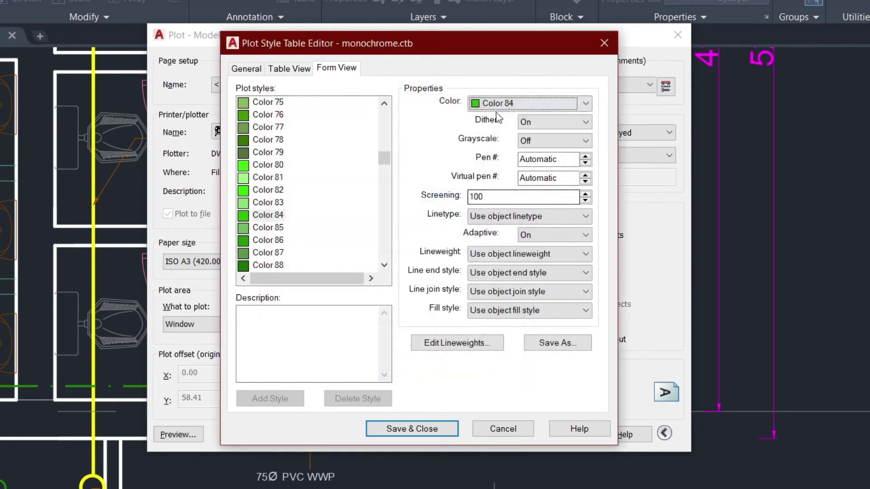
left_click(519, 107)
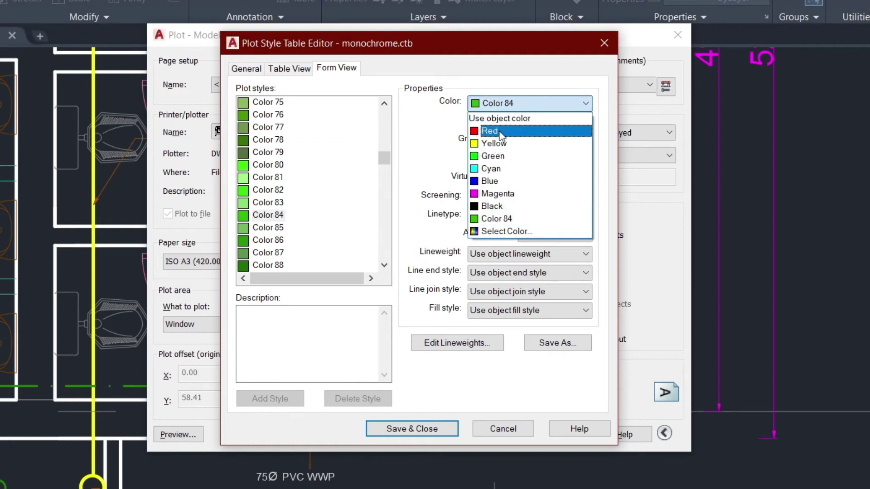
left_click(527, 103)
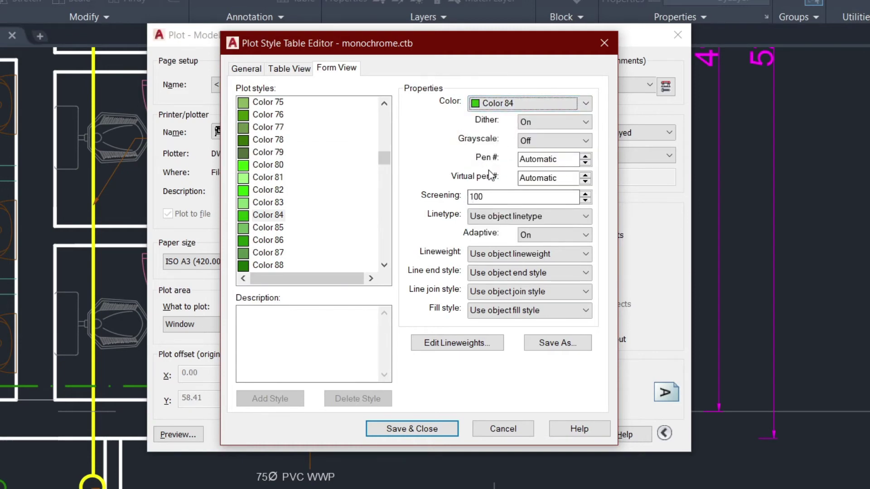
left_click(283, 126)
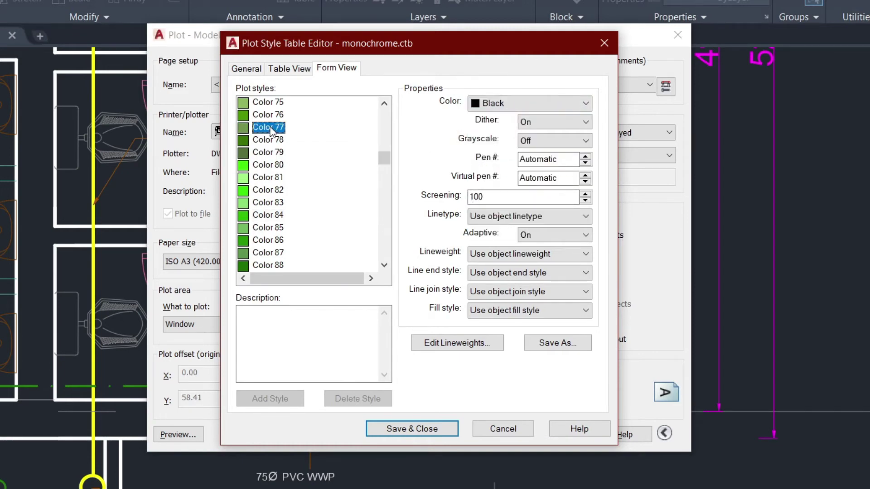
scroll(290, 190, "up", 3)
scroll(298, 203, "down", 3)
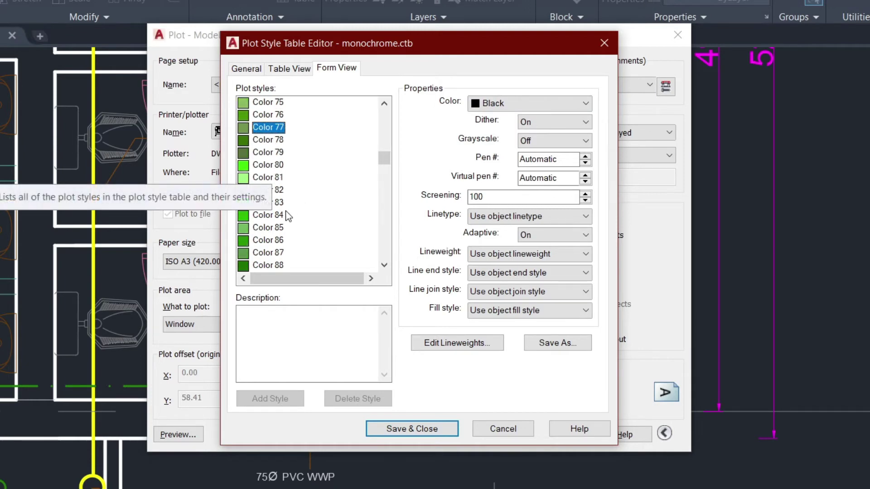
left_click(279, 219)
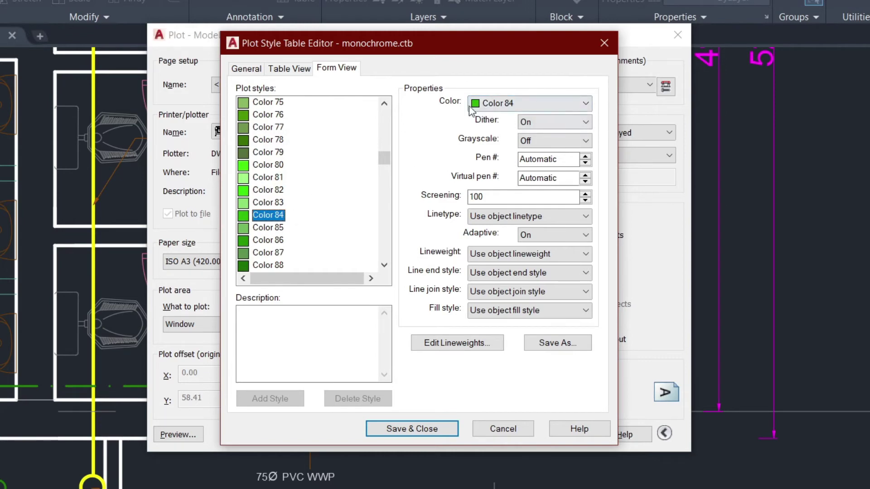
scroll(305, 192, "up", 2)
scroll(297, 165, "up", 2)
scroll(278, 130, "up", 4)
scroll(275, 127, "up", 5)
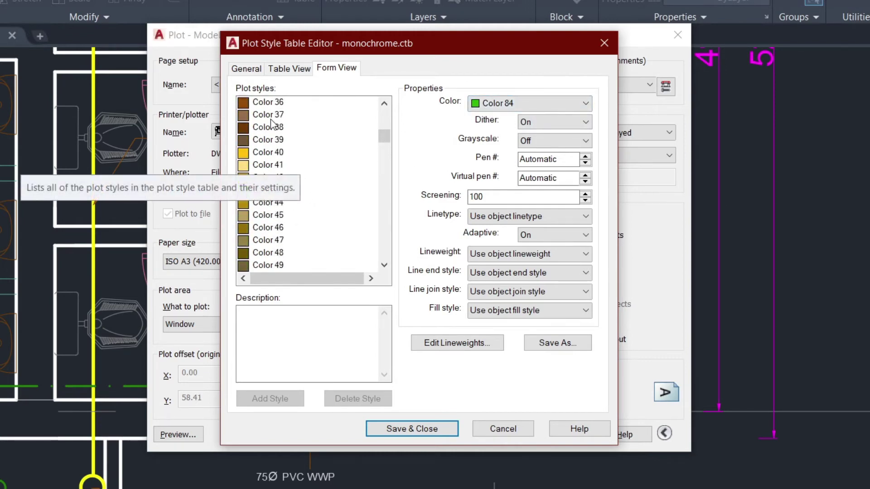
scroll(272, 131, "up", 1)
scroll(271, 145, "up", 5)
scroll(272, 145, "up", 5)
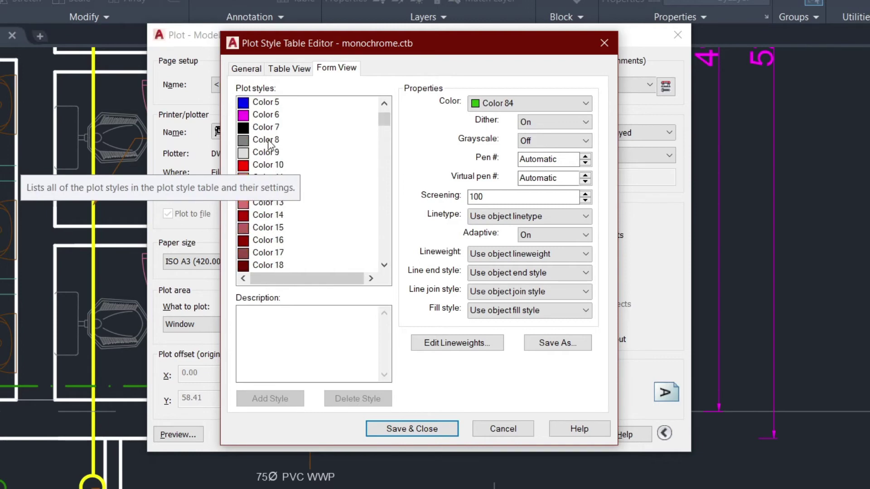
scroll(270, 143, "up", 1)
left_click(274, 115)
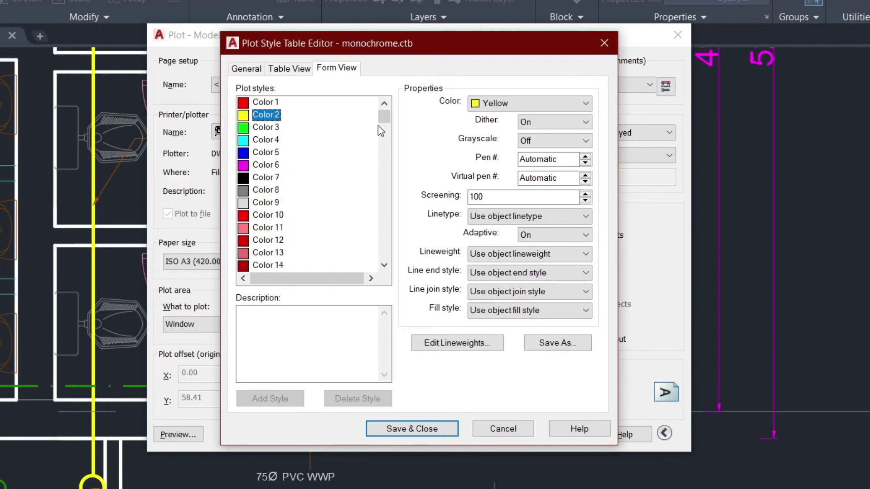
left_click(539, 103)
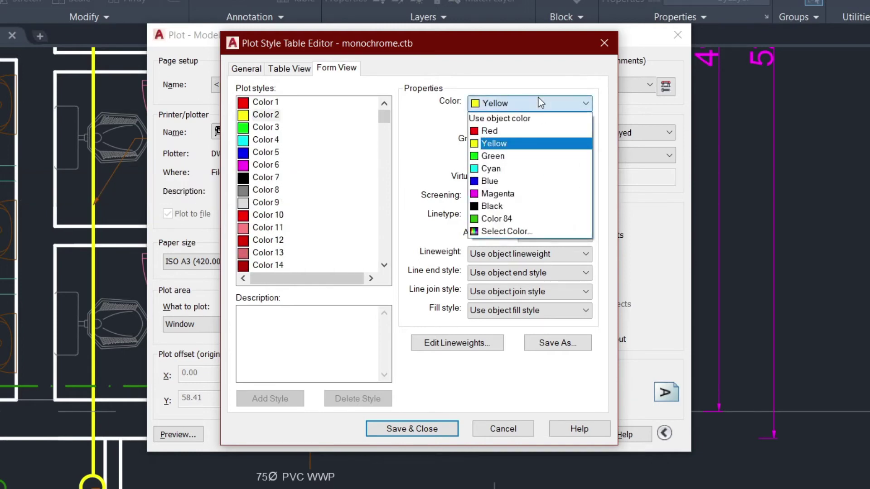
left_click(494, 231)
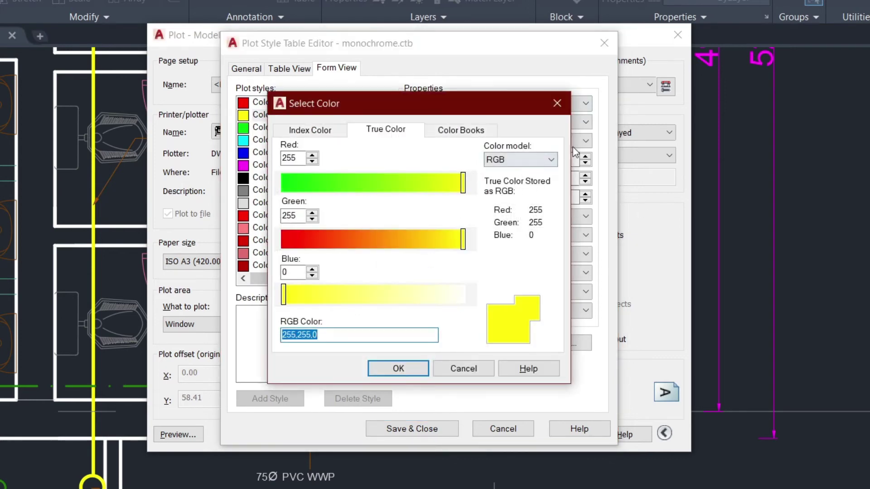
left_click(310, 130)
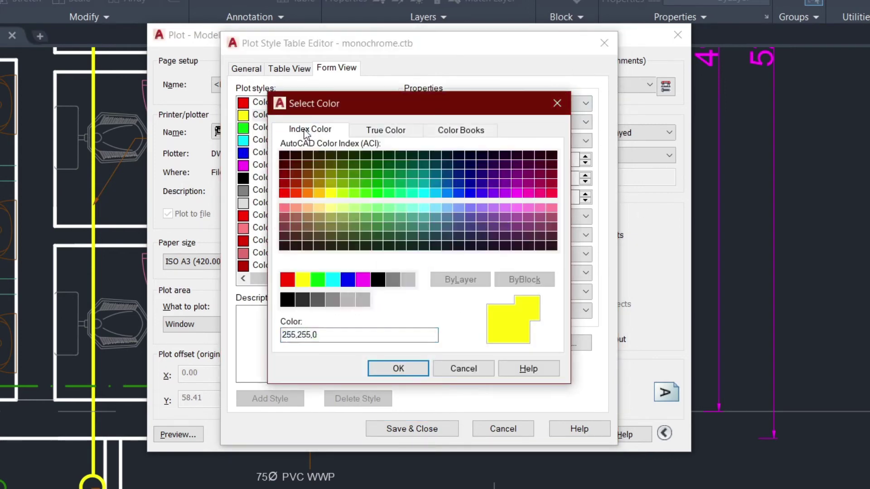
left_click(384, 132)
left_click(462, 131)
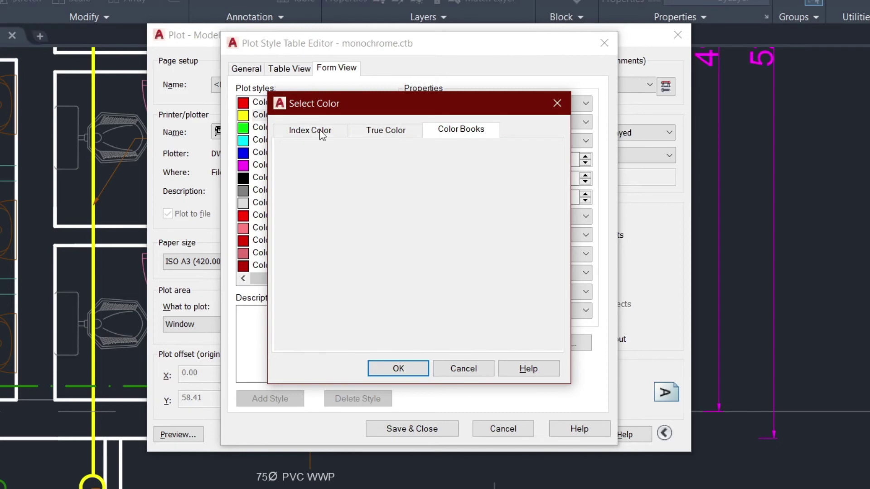
left_click(297, 135)
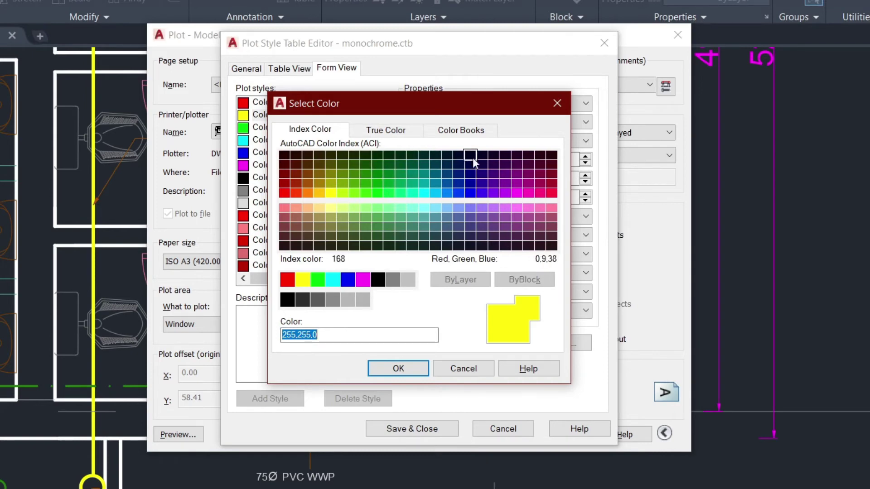
left_click(557, 103)
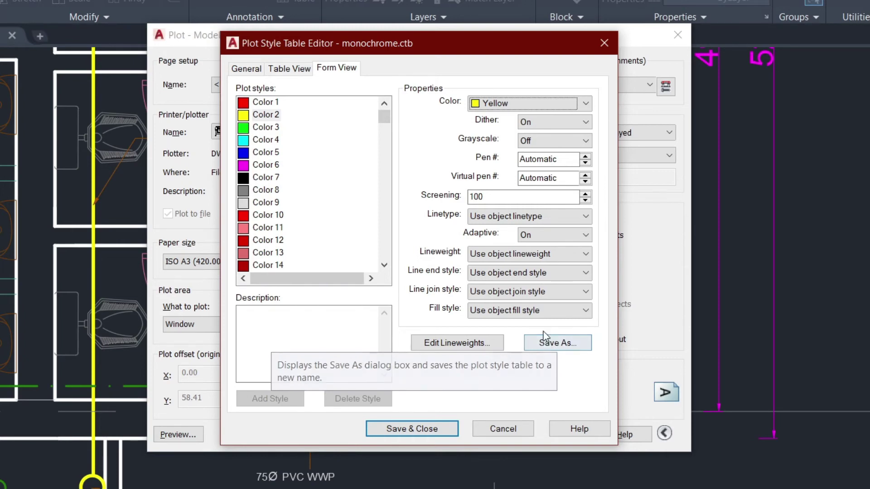
Save the edited table under the new name 'monochrome green yellow'.
left_click(558, 347)
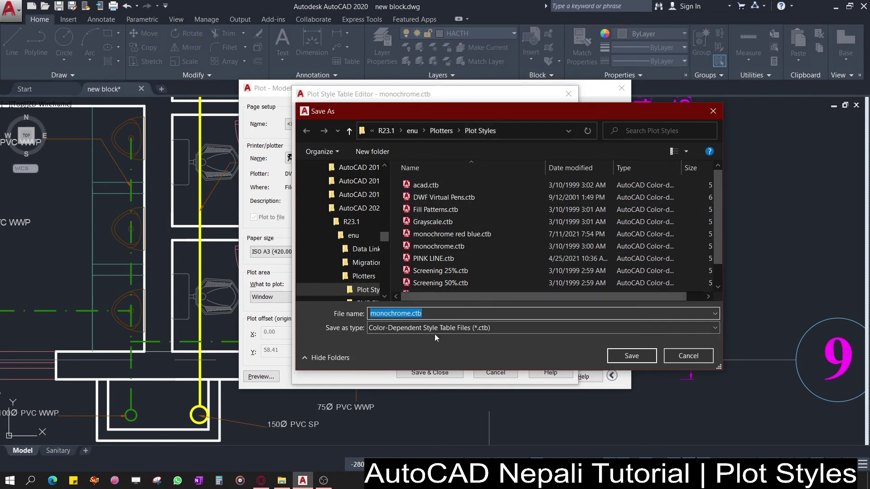
type("mono")
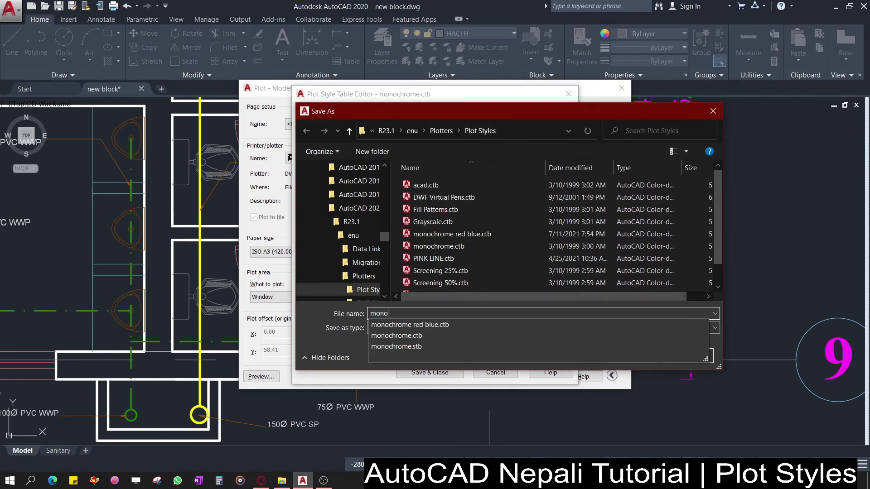
type("corm")
key("BackSpace")
key("BackSpace")
key("BackSpace")
type("or")
key("BackSpace")
key("BackSpace")
type("hrome g")
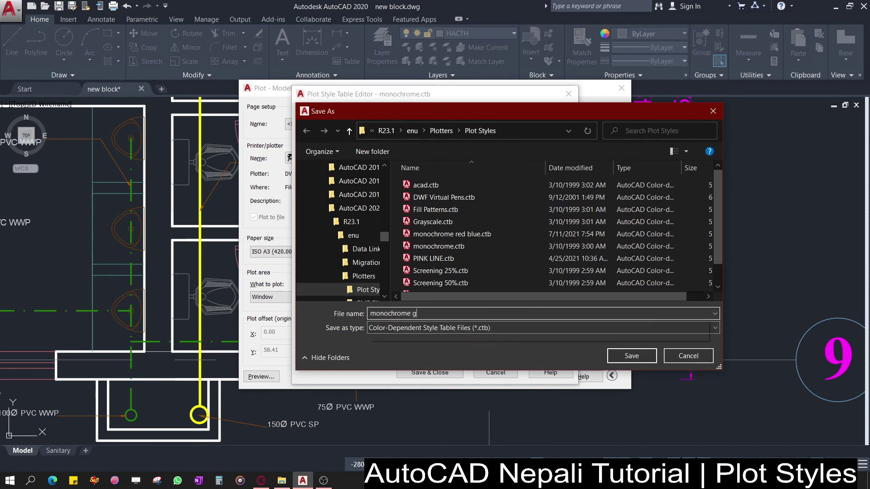
type("reen yello")
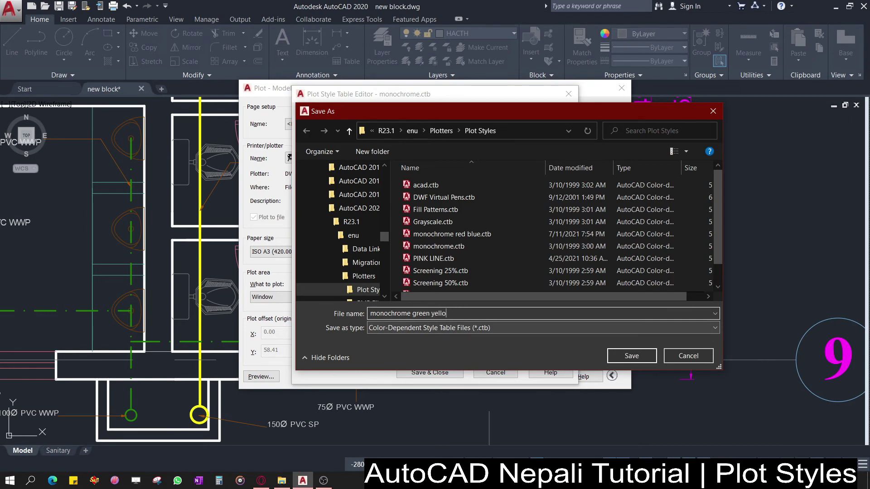
type("w")
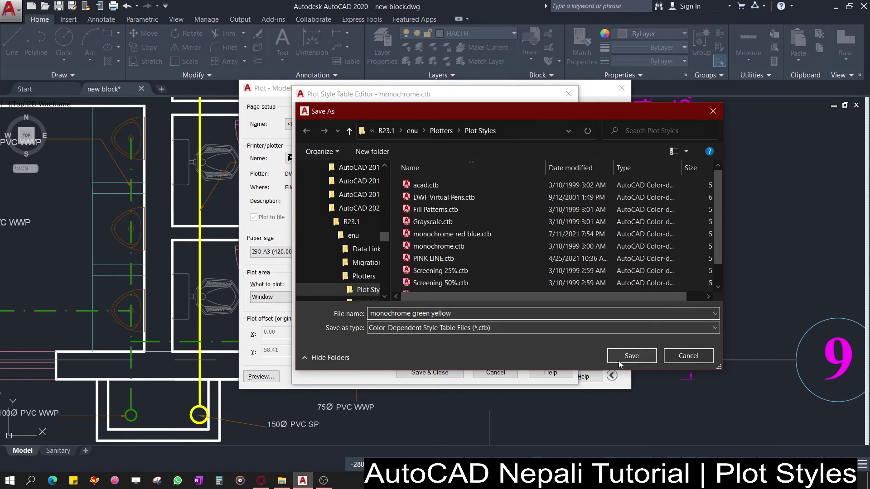
left_click(632, 356)
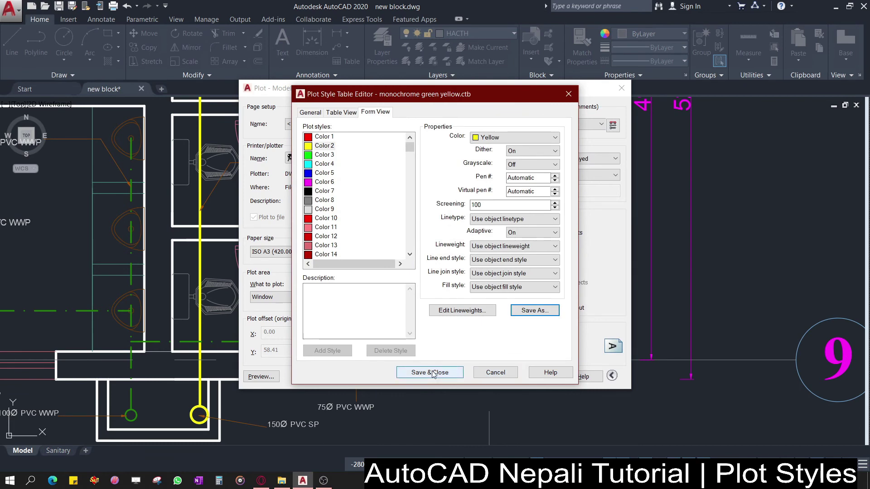
Close the table editor and assign monochrome green yellow.ctb as the plot style table.
left_click(433, 373)
left_click(570, 124)
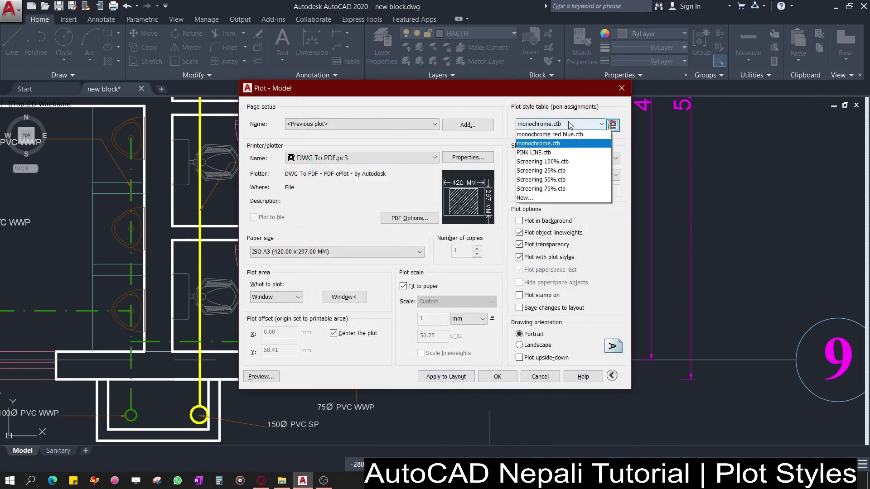
left_click(547, 181)
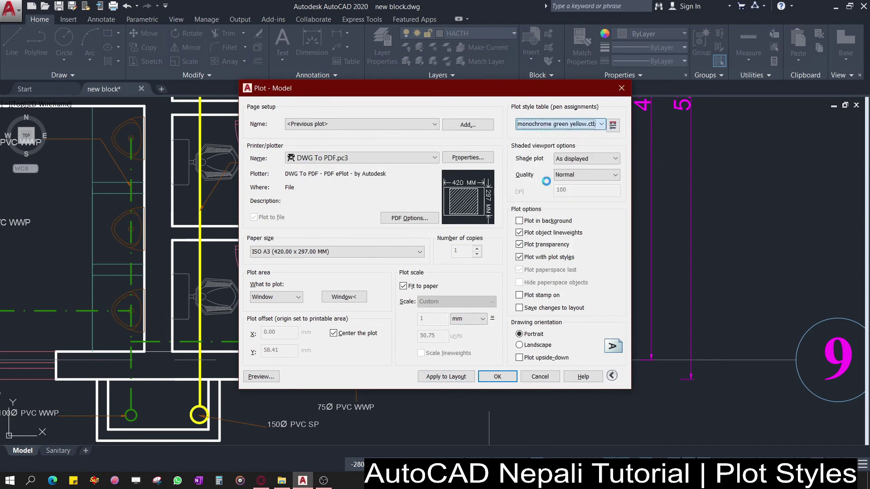
left_click(487, 266)
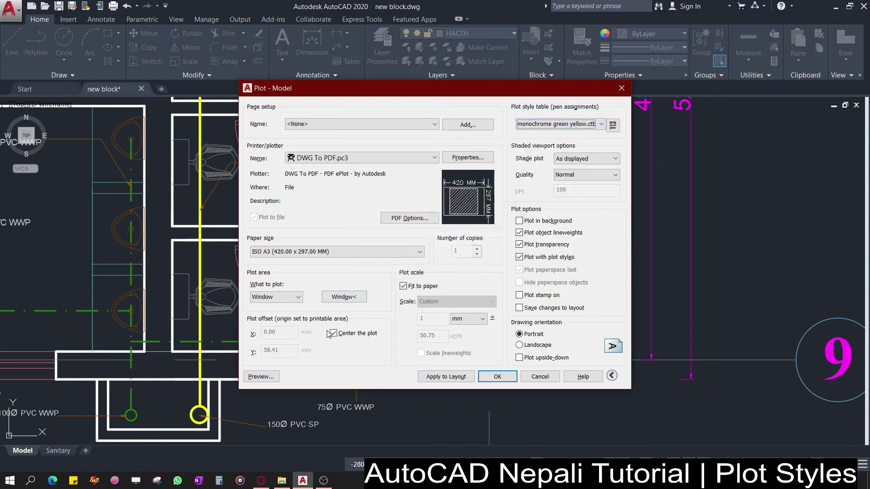
Preview the plot to check the yellow and green pipe lines.
left_click(261, 376)
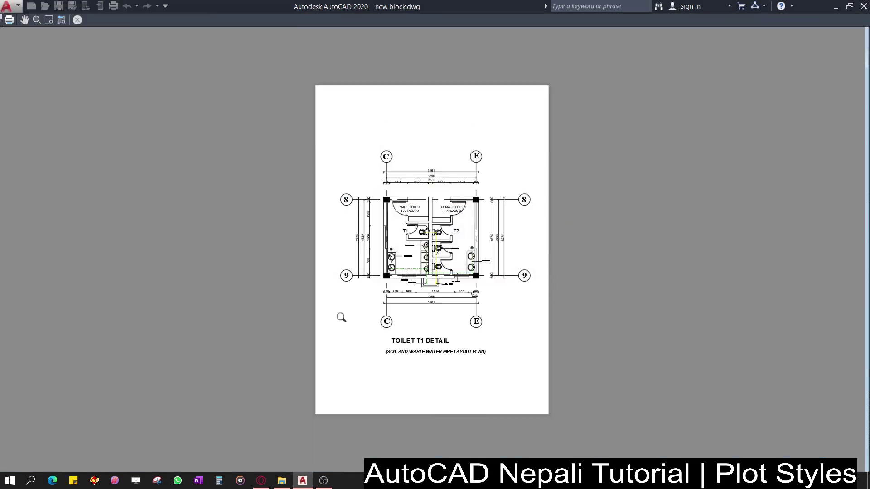
scroll(389, 283, "up", 8)
scroll(530, 187, "down", 2)
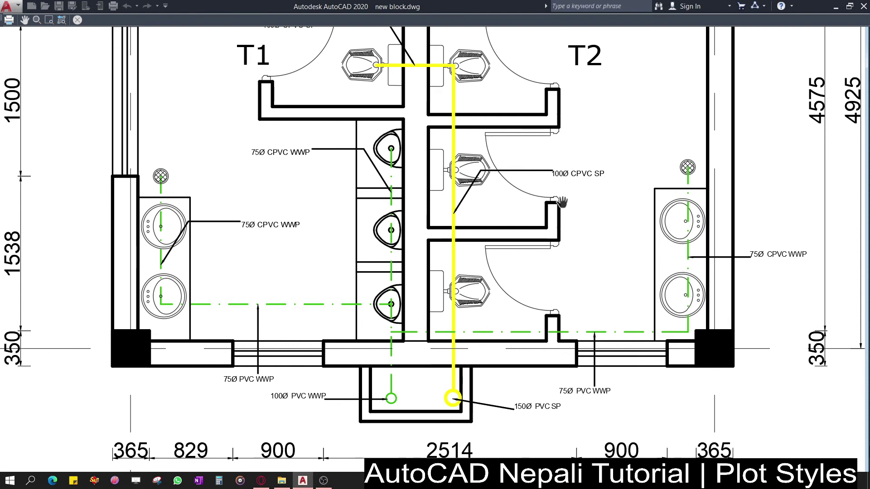
scroll(562, 203, "down", 5)
Plot the previewed toilet layout to a PDF on the Desktop under a new file name.
right_click(209, 178)
left_click(233, 196)
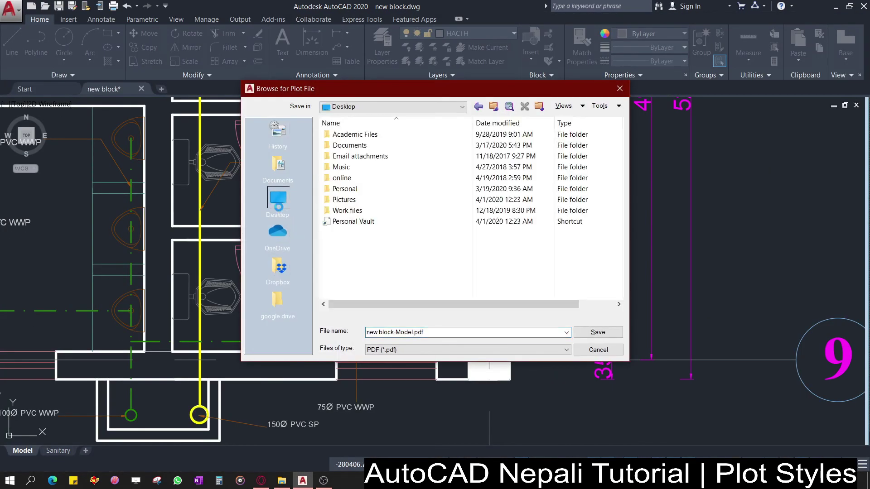
triple_click(447, 332)
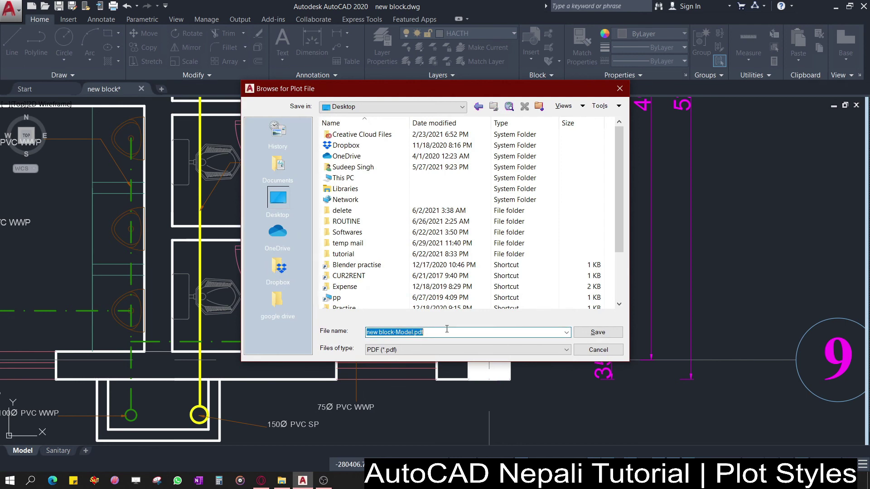
type("bl")
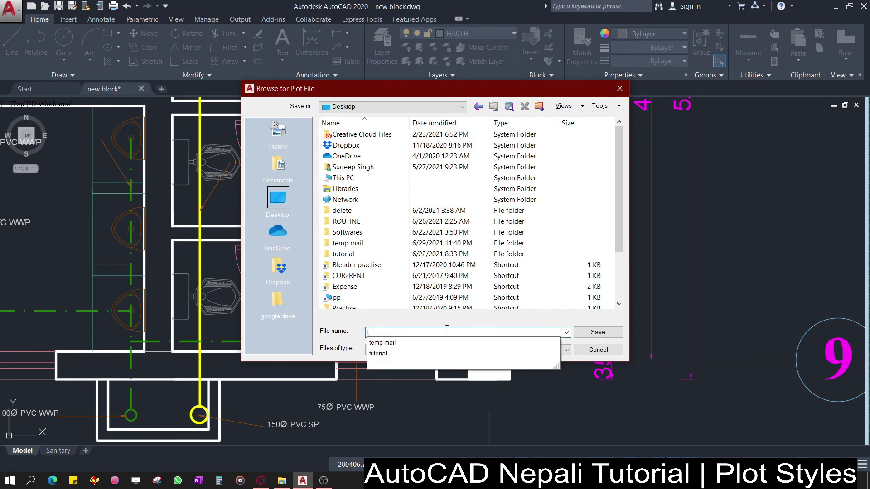
type("ock")
key("Return")
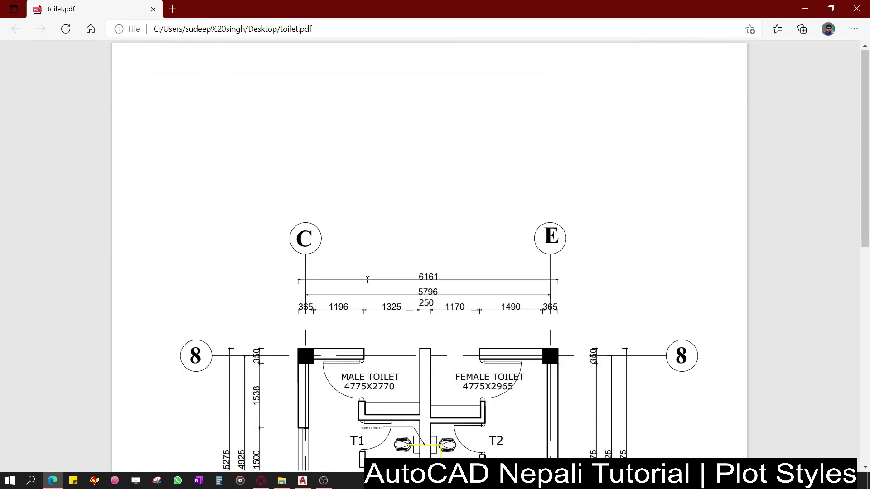
Zoom into stalls T1 and T2 in the PDF to check the green and yellow pipes.
scroll(337, 255, "down", 2)
scroll(336, 255, "down", 3)
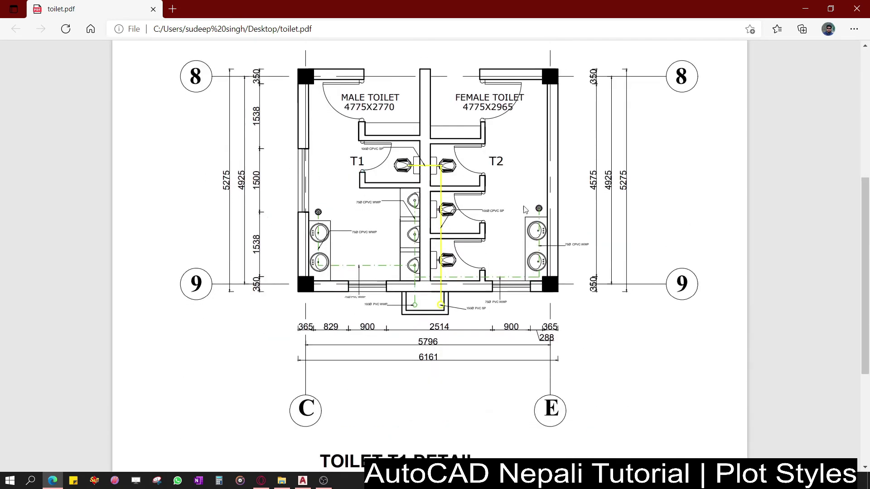
scroll(449, 244, "up", 3, "ctrl")
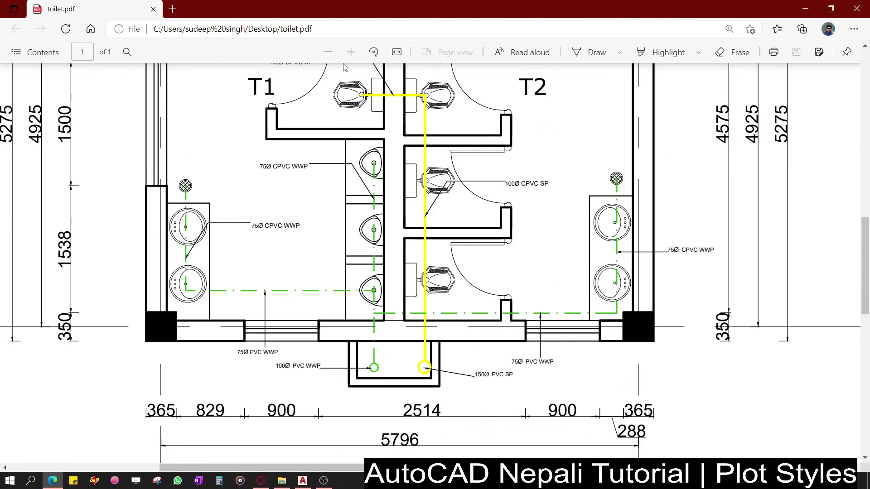
left_click(351, 52)
left_click(351, 52)
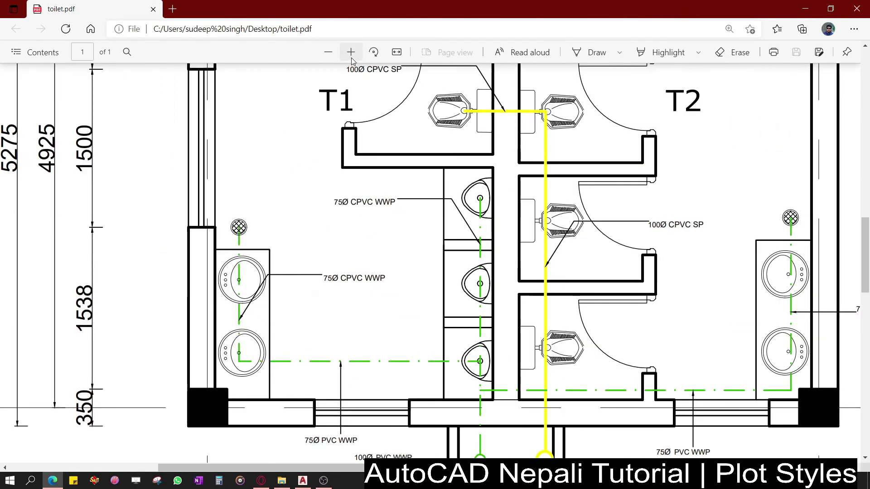